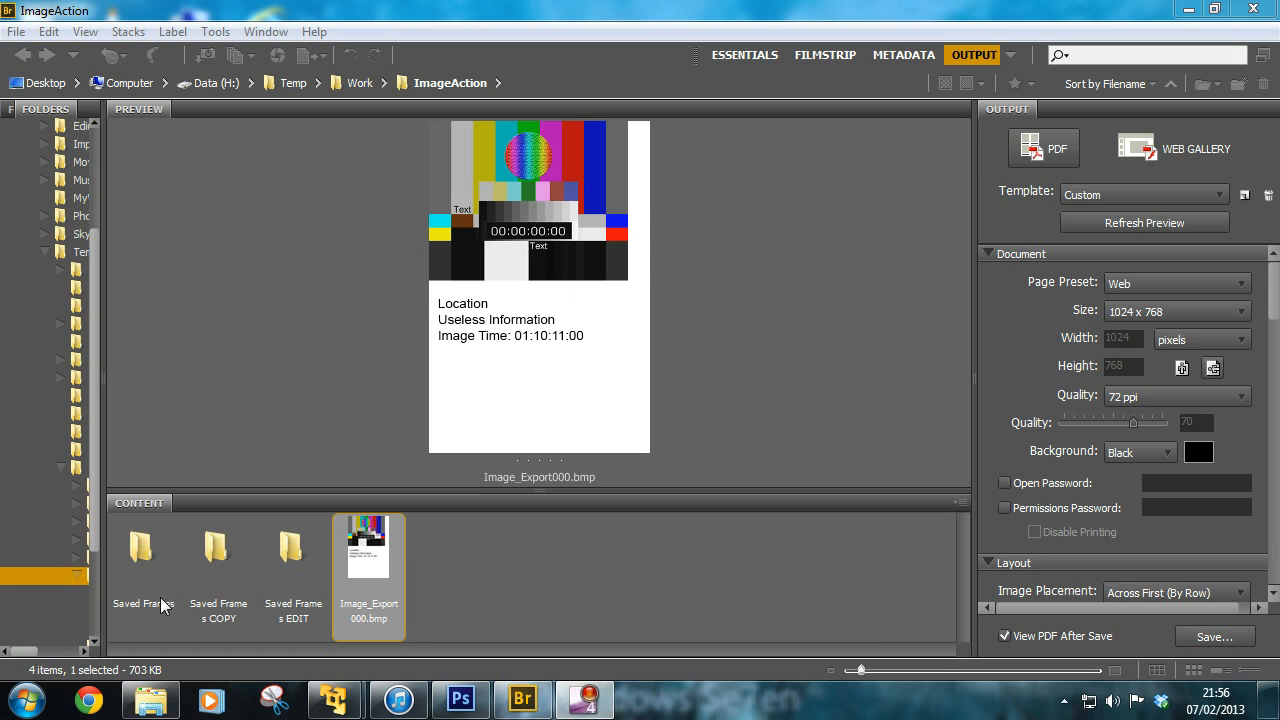
Examine the contents of the Saved Frames, Saved Frames COPY and Saved Frames EDIT folders, returning to the ImageAction folder after each.
click(142, 565)
double_click(142, 565)
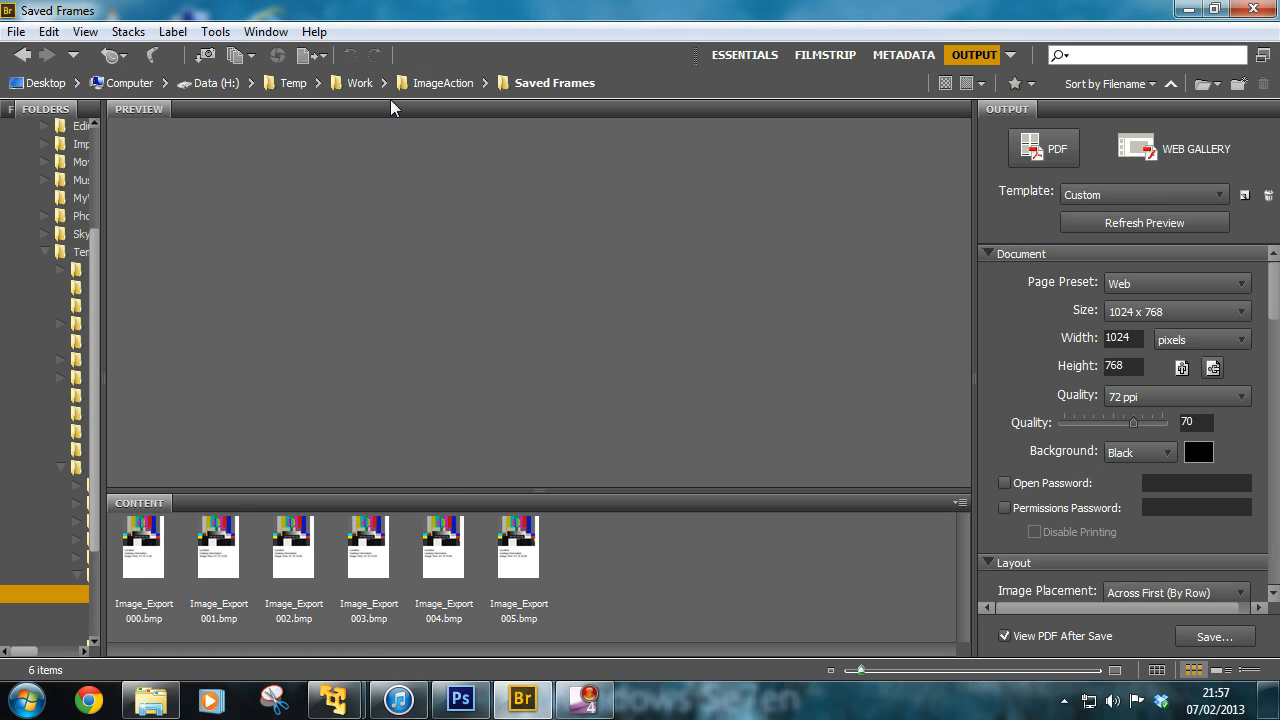
double_click(424, 86)
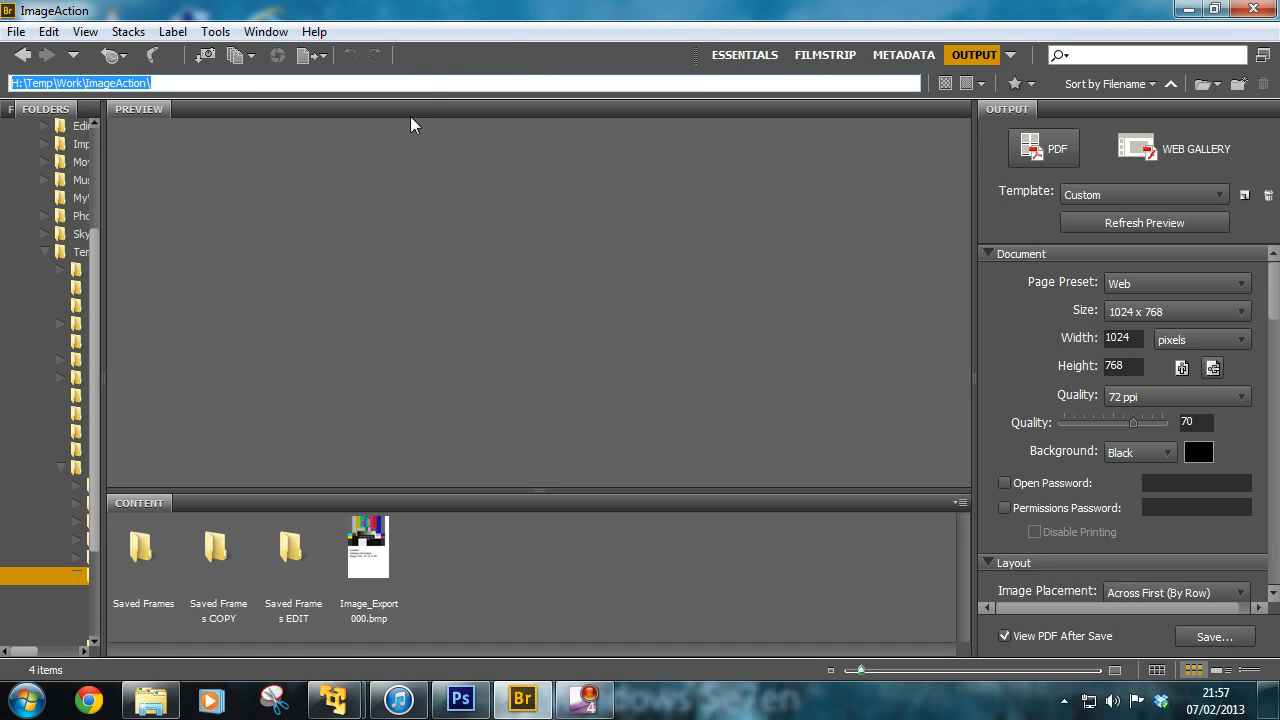
click(389, 291)
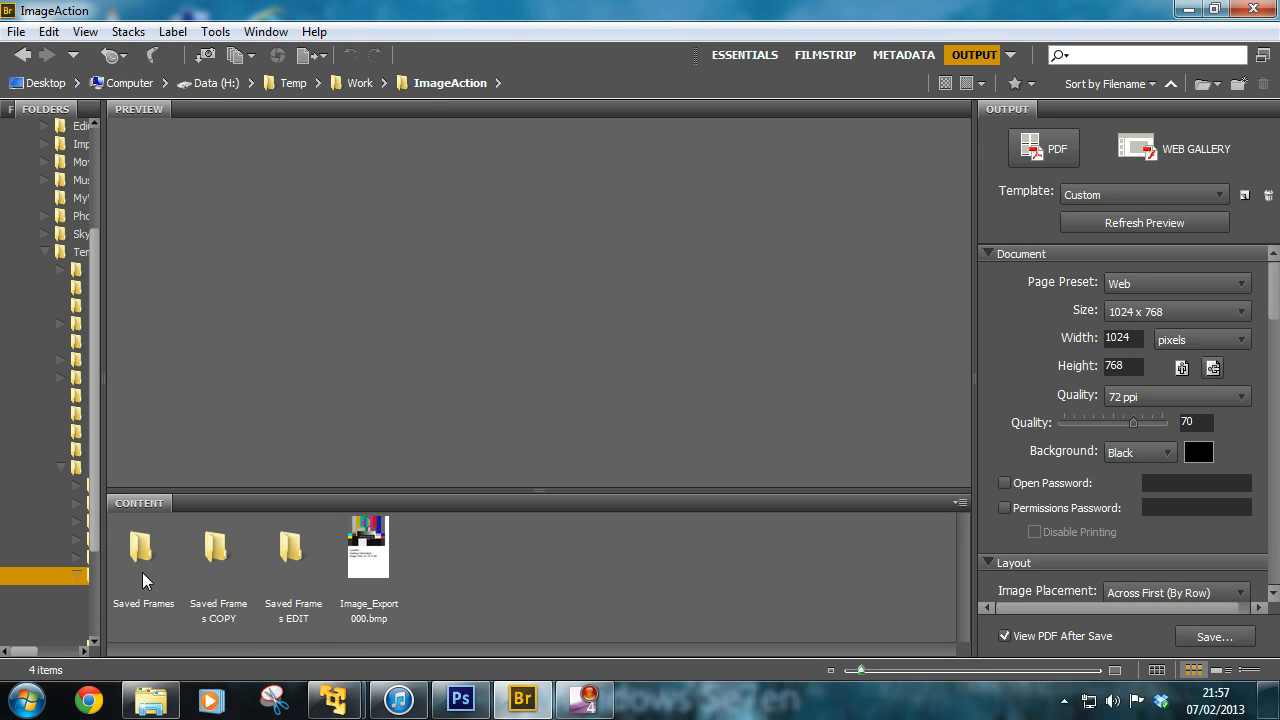
click(215, 565)
double_click(215, 565)
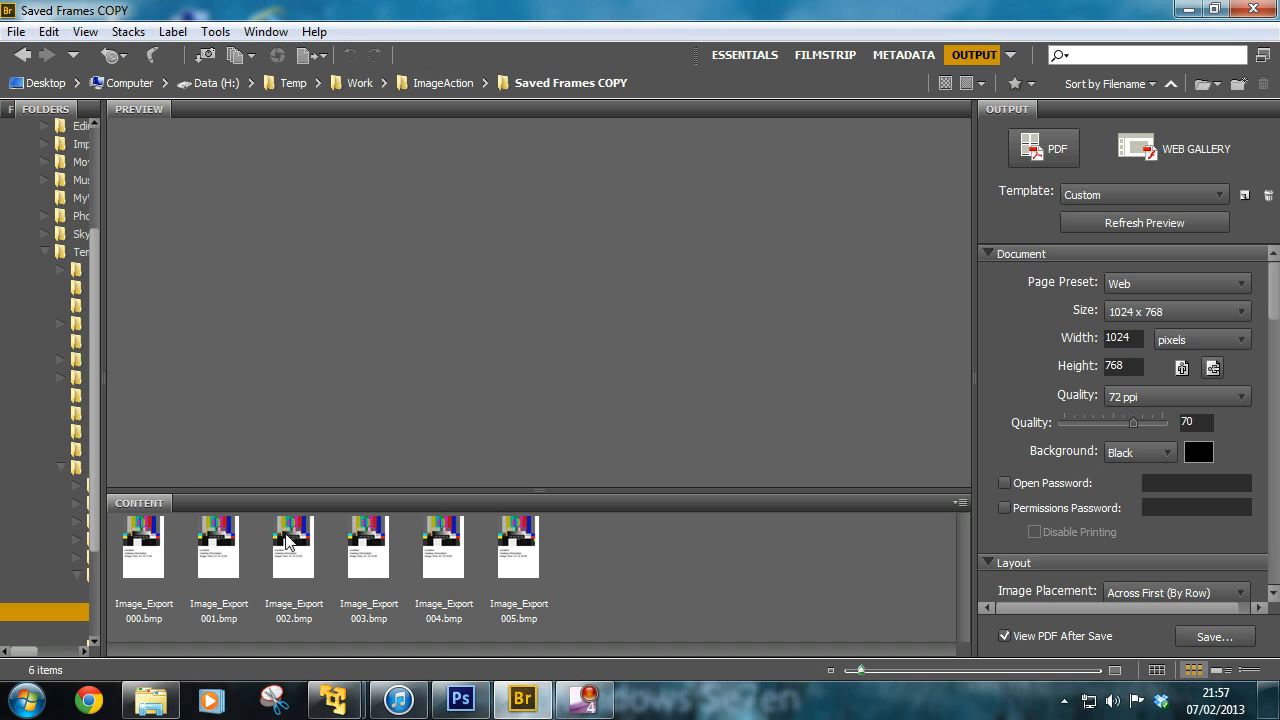
click(440, 85)
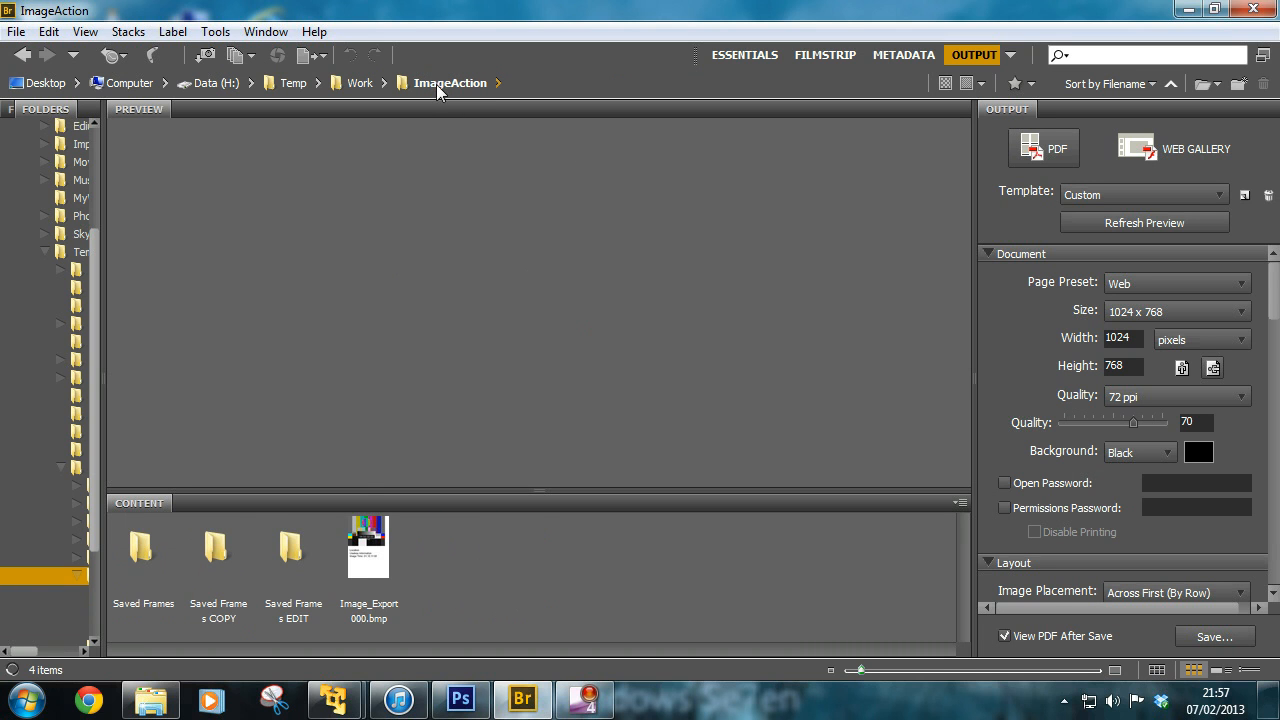
double_click(287, 560)
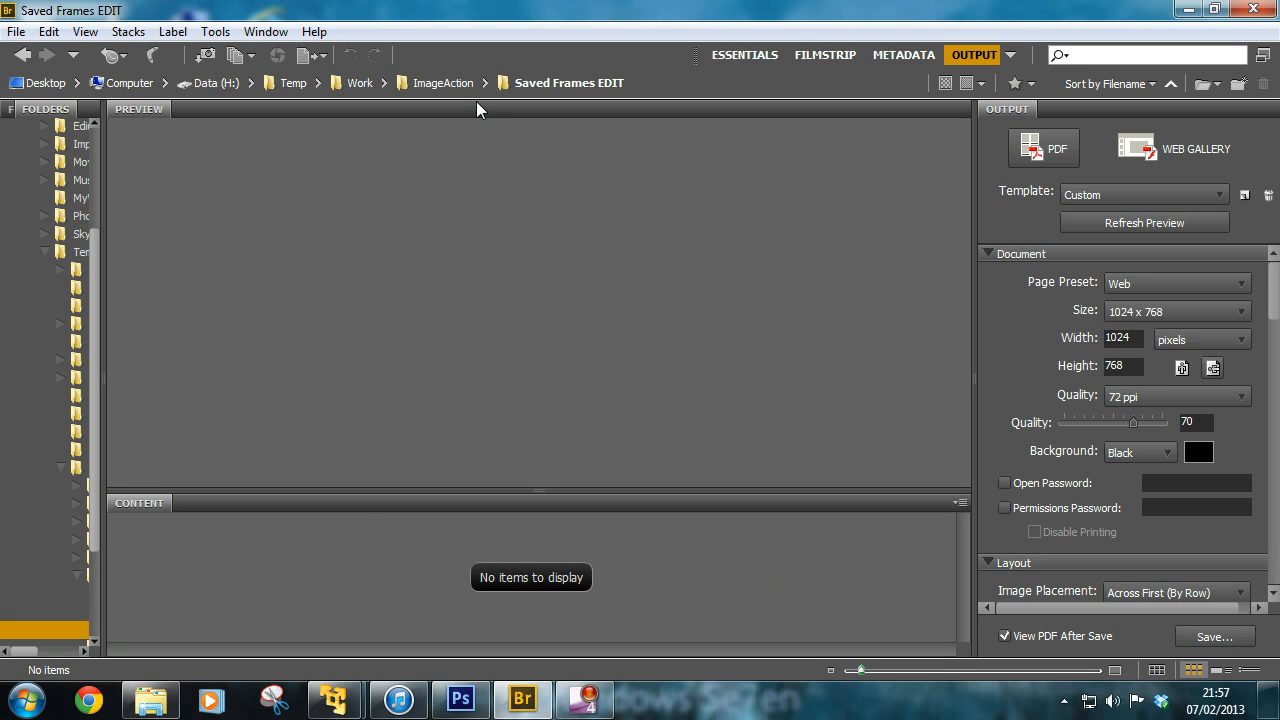
click(441, 83)
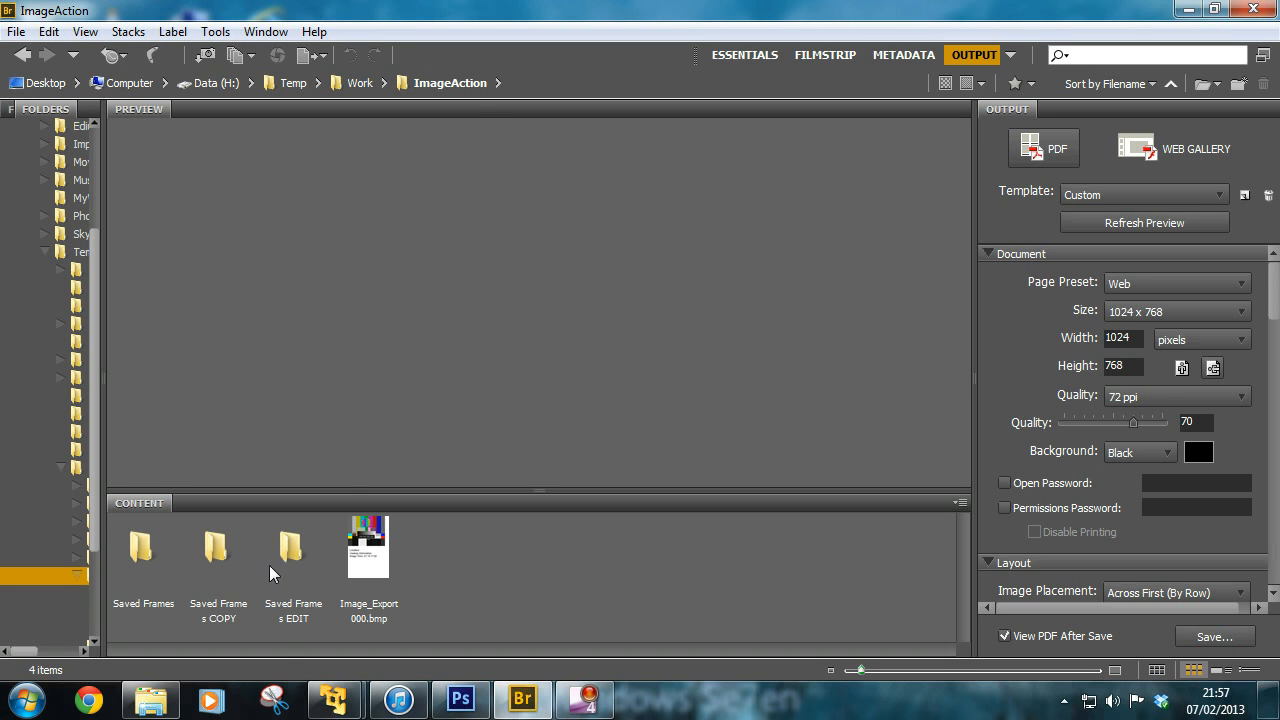
Open Image_Export000.bmp from the ImageAction folder in Photoshop, and enlarge and reposition its floating document window.
click(371, 568)
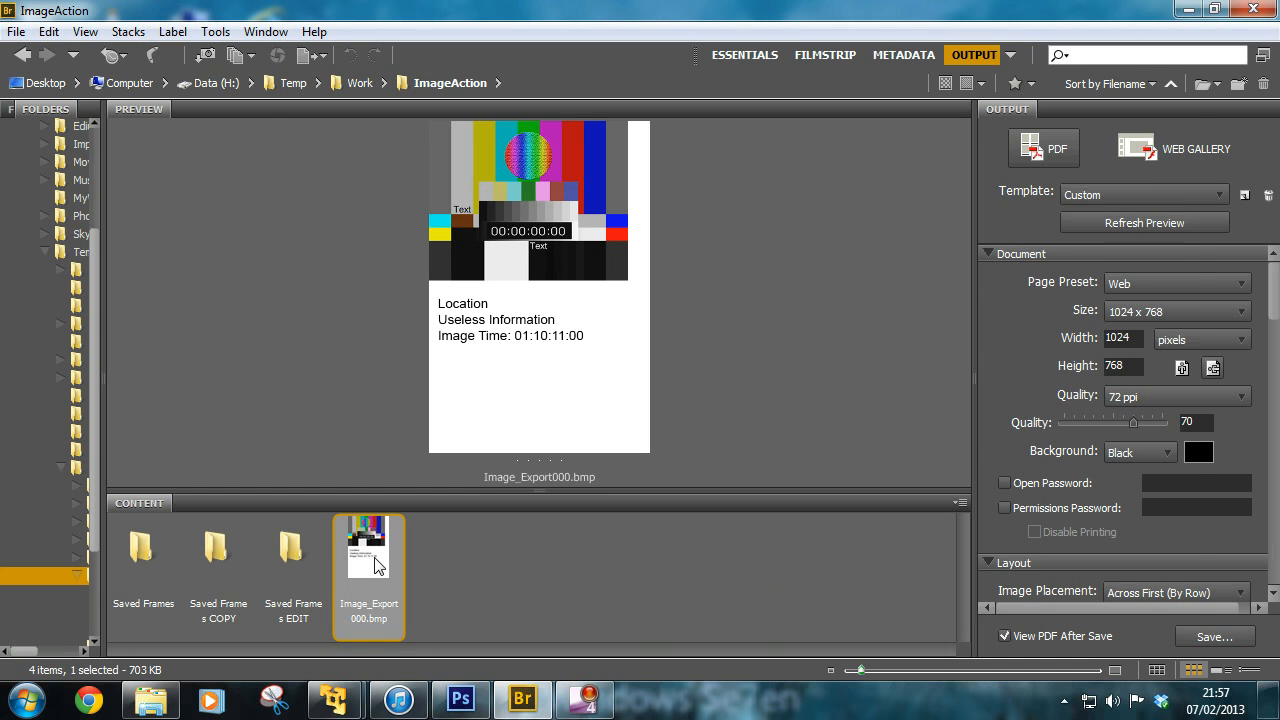
double_click(375, 566)
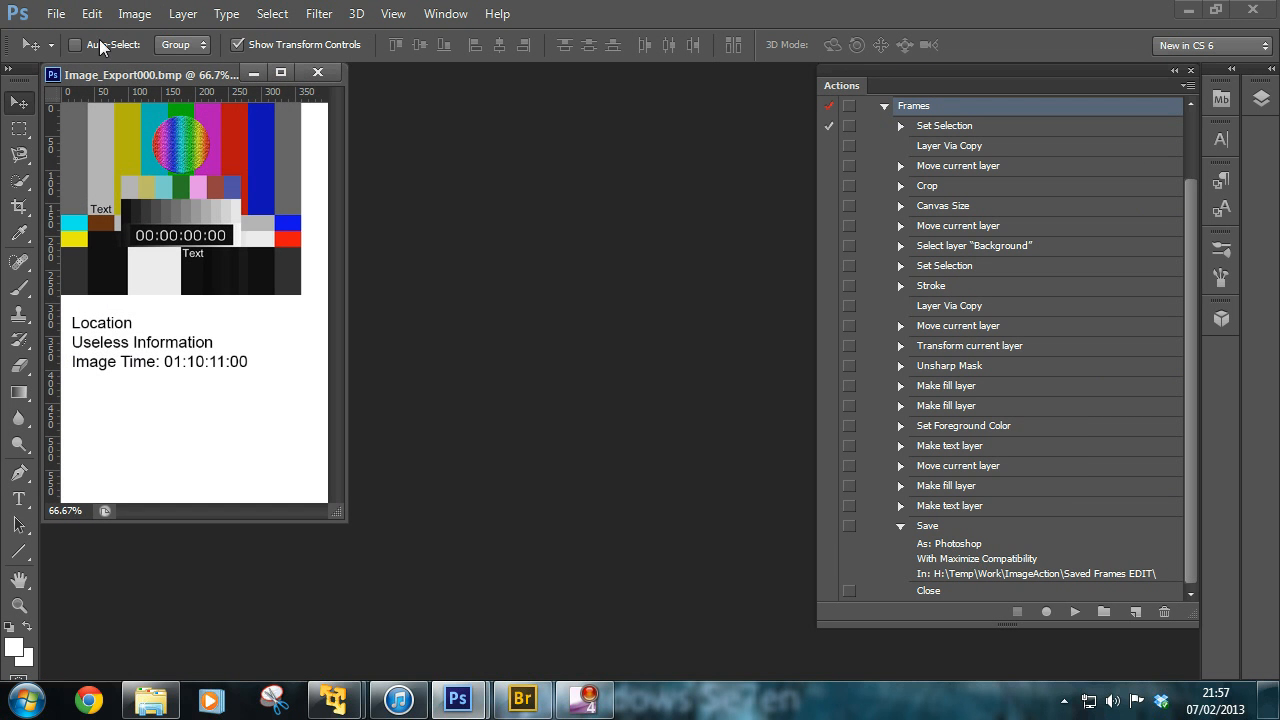
drag(120, 74, 232, 121)
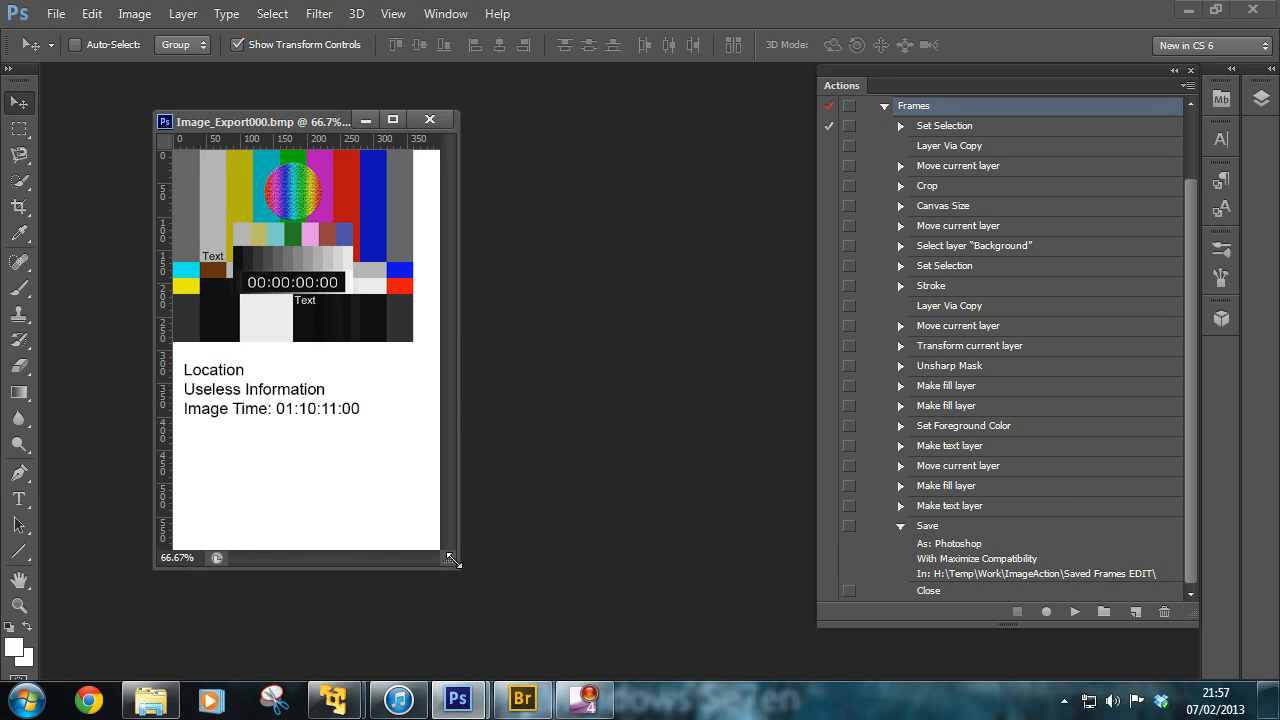
drag(452, 564, 531, 604)
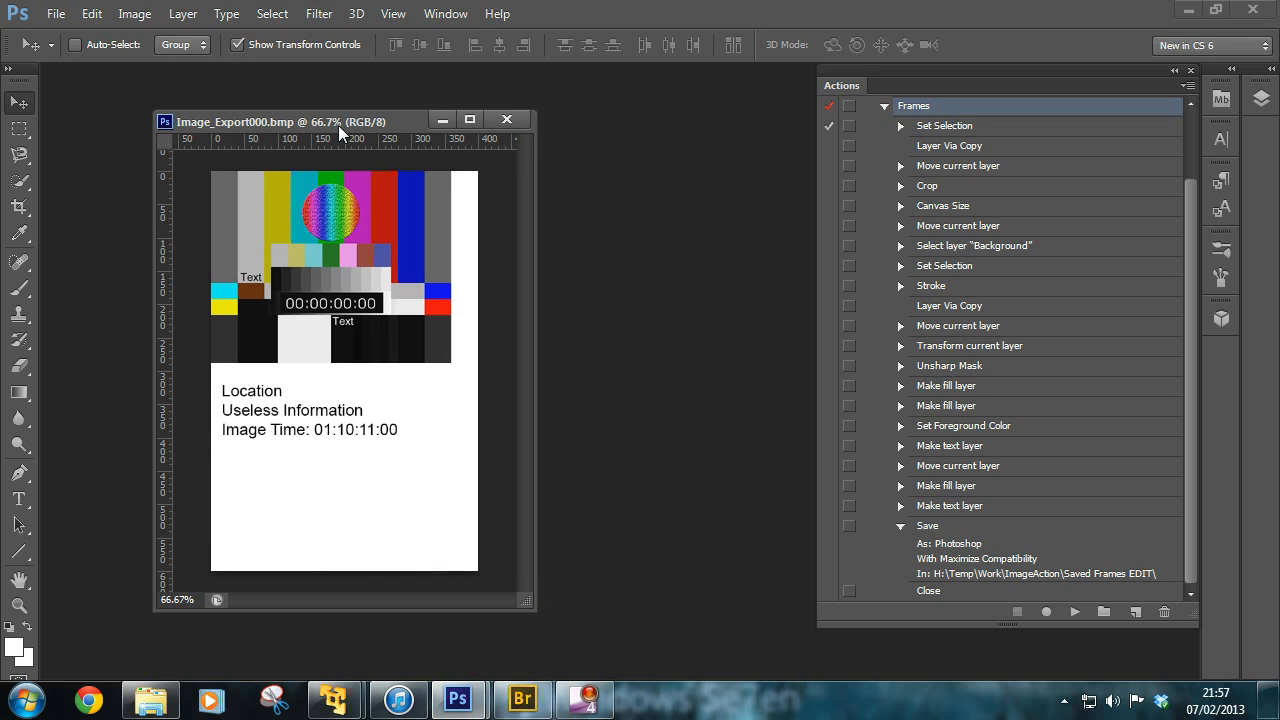
drag(338, 125, 303, 96)
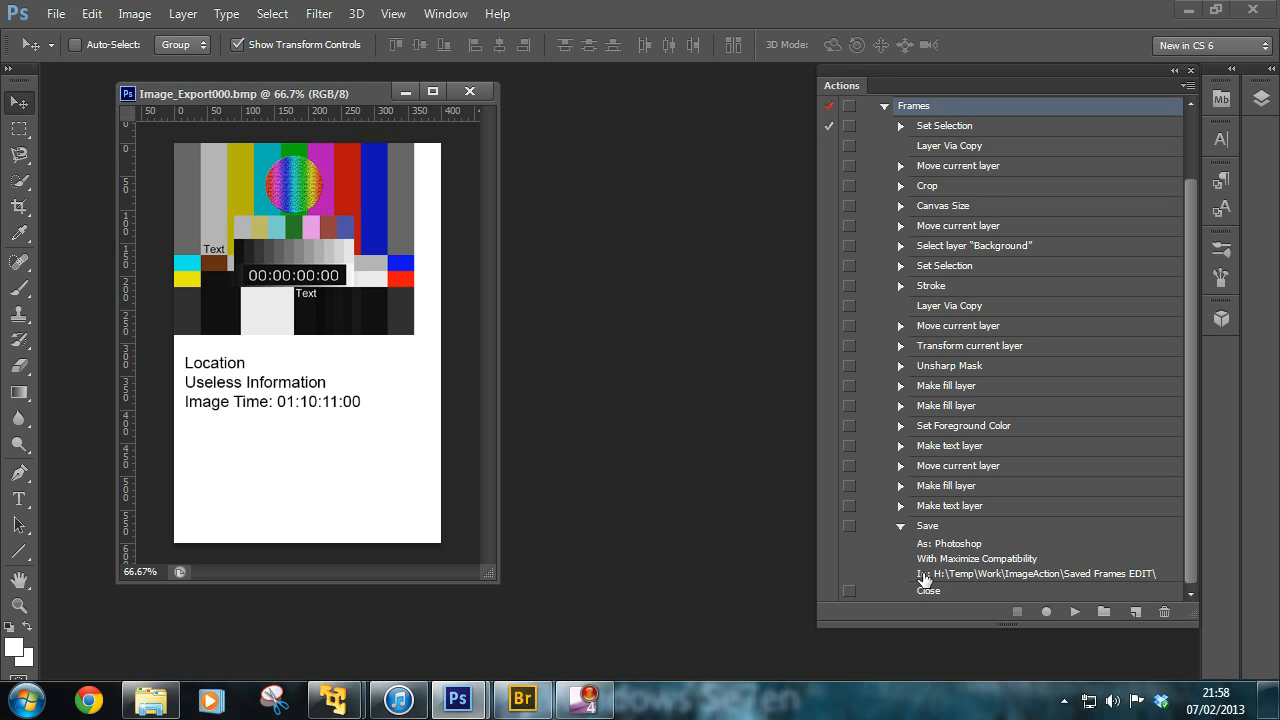
Run the Frames action's first Set Selection command on the image time, and enable and run the Layer Via Copy below it.
click(930, 128)
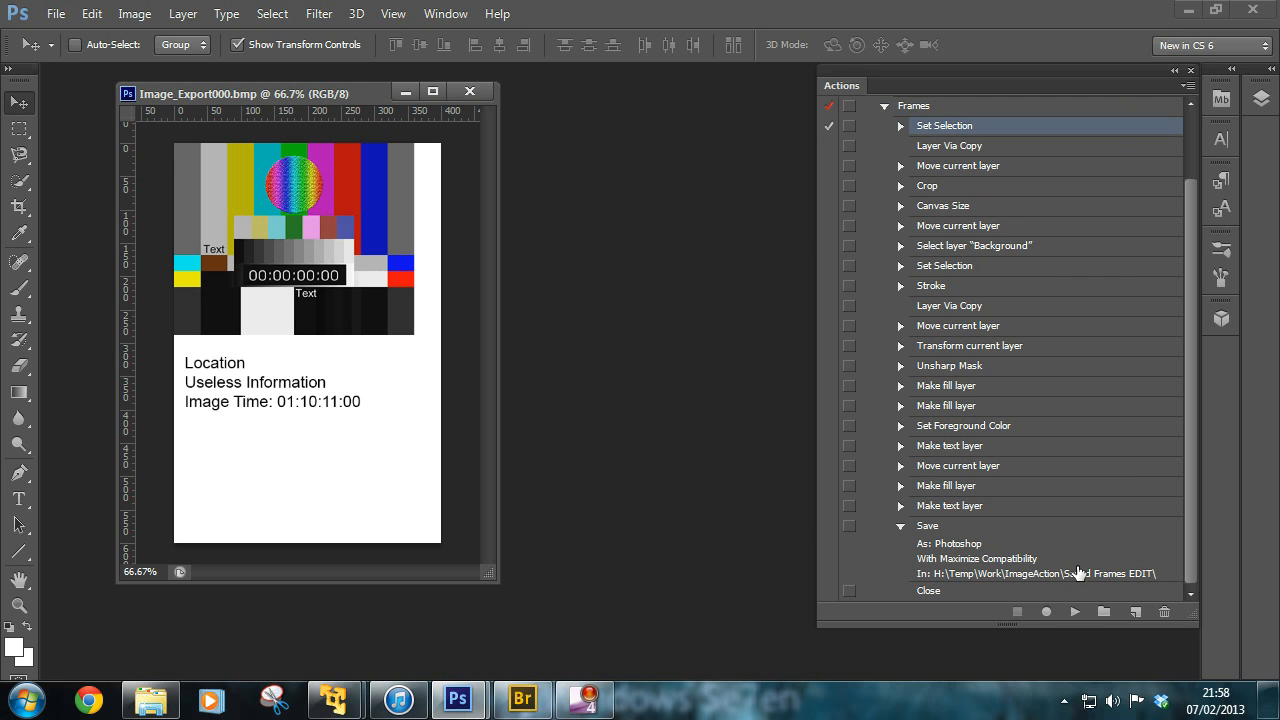
click(1074, 612)
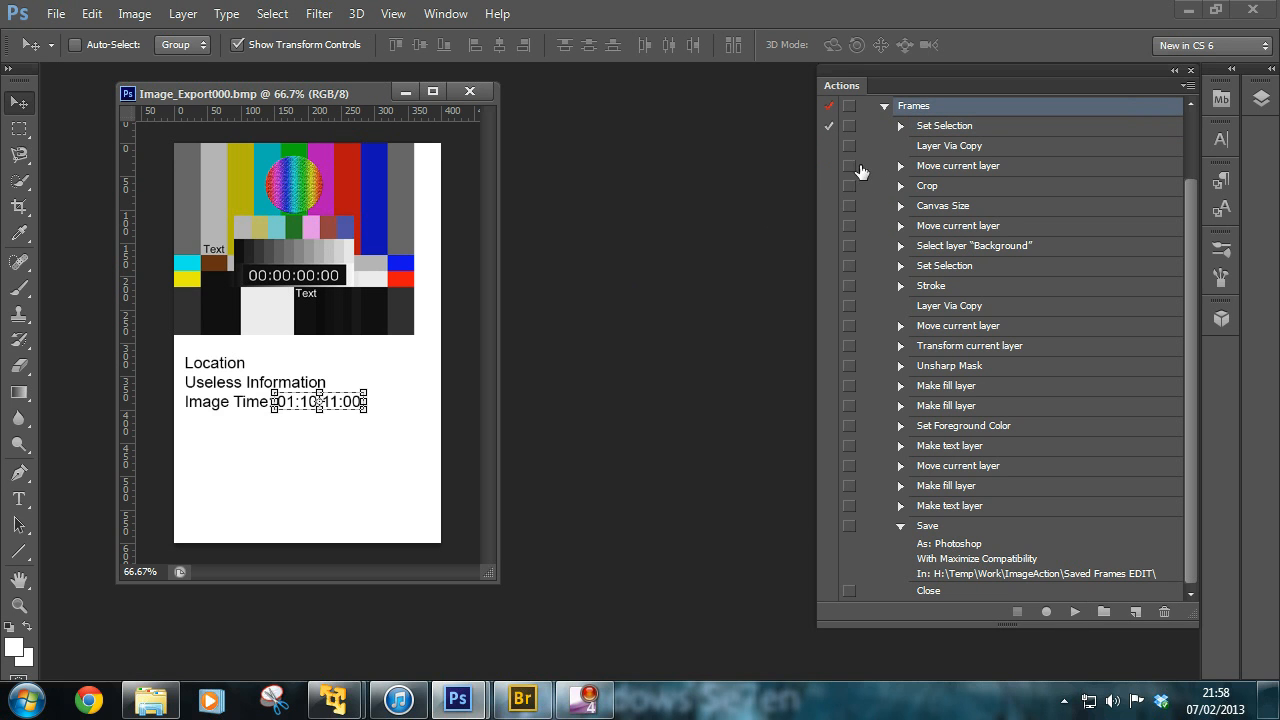
click(829, 146)
click(955, 150)
click(1074, 612)
Enable and run the Frames action's first Move current layer command, which places the copied time on the picture, and the Crop command.
click(828, 167)
click(945, 167)
click(1075, 612)
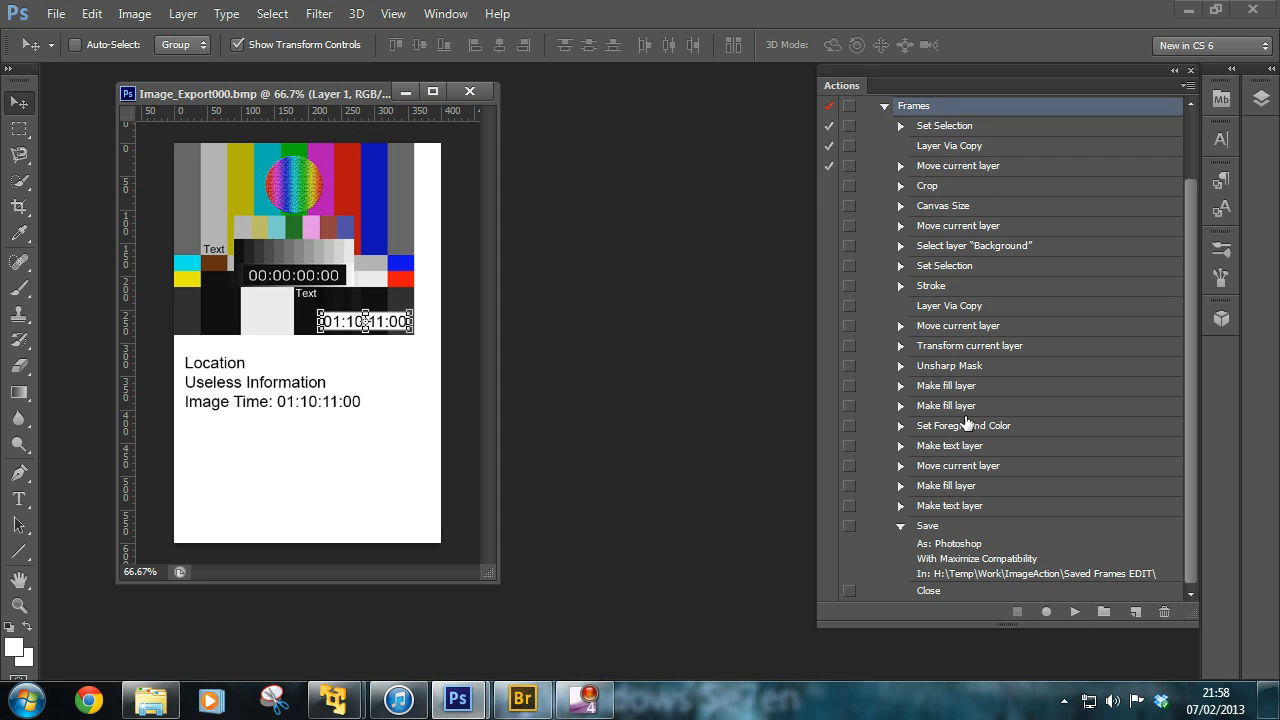
click(926, 187)
click(1075, 612)
Enable and run the Canvas Size command and the Move current layer command below it, placing the time under the picture.
click(829, 207)
click(914, 209)
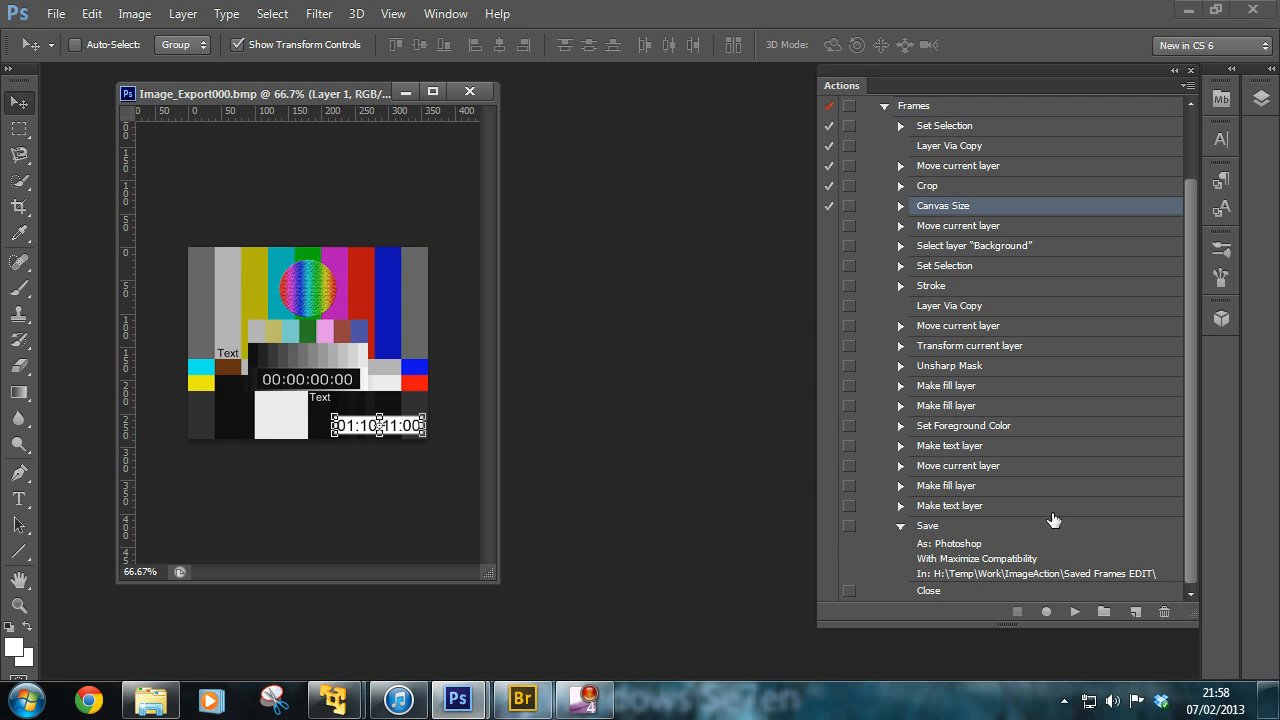
click(1075, 612)
click(828, 228)
click(926, 233)
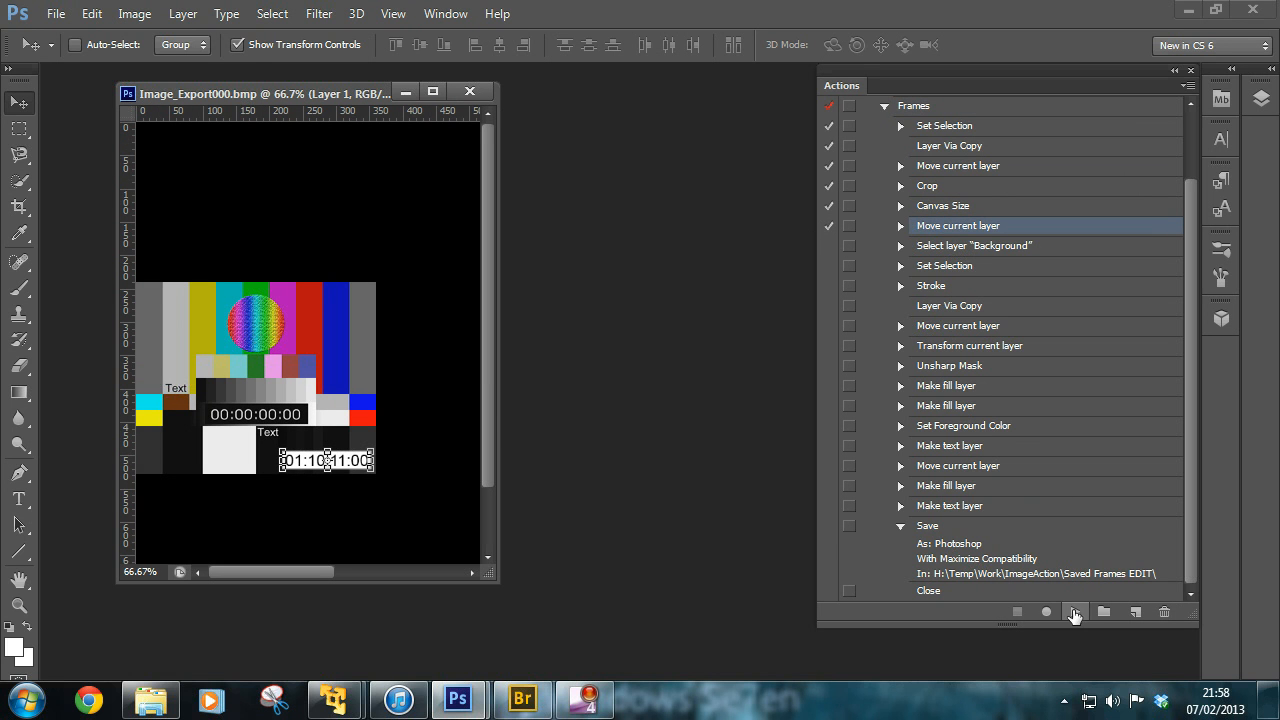
click(1075, 612)
Enable and run the Select layer "Background" command and the second Set Selection command, which outlines the colored circle.
click(829, 247)
click(938, 258)
click(1075, 612)
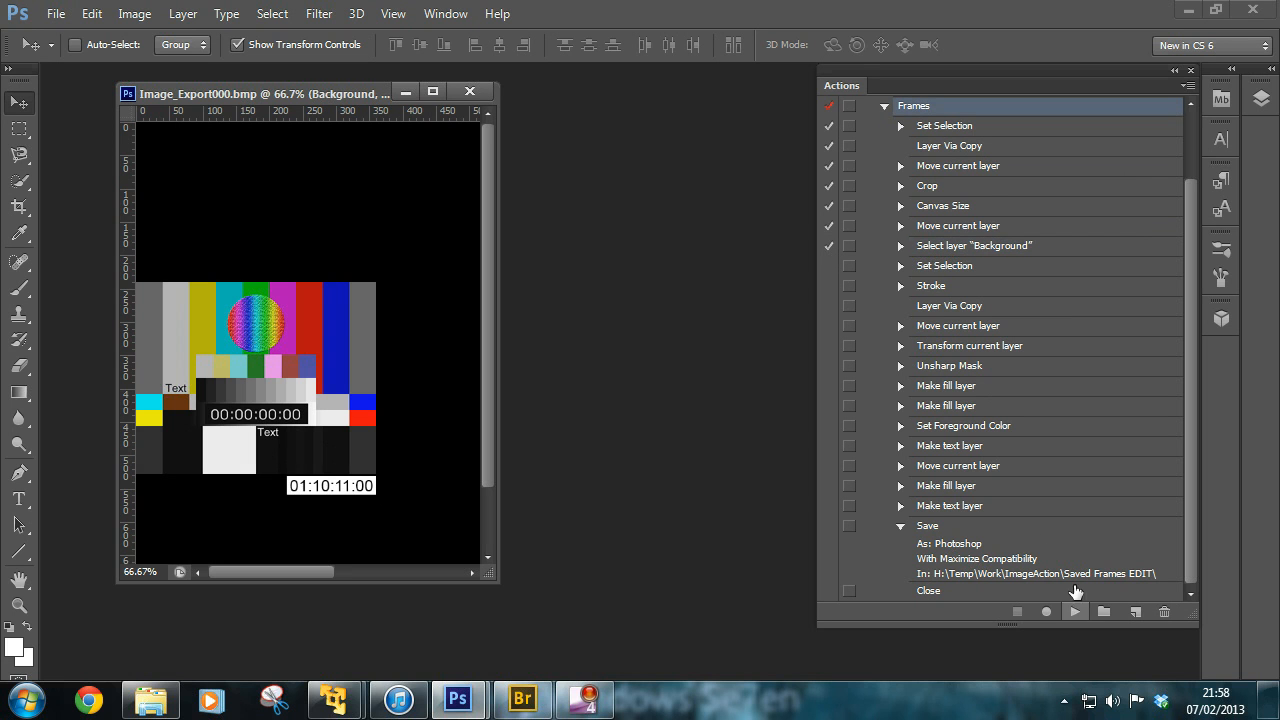
click(829, 266)
click(928, 268)
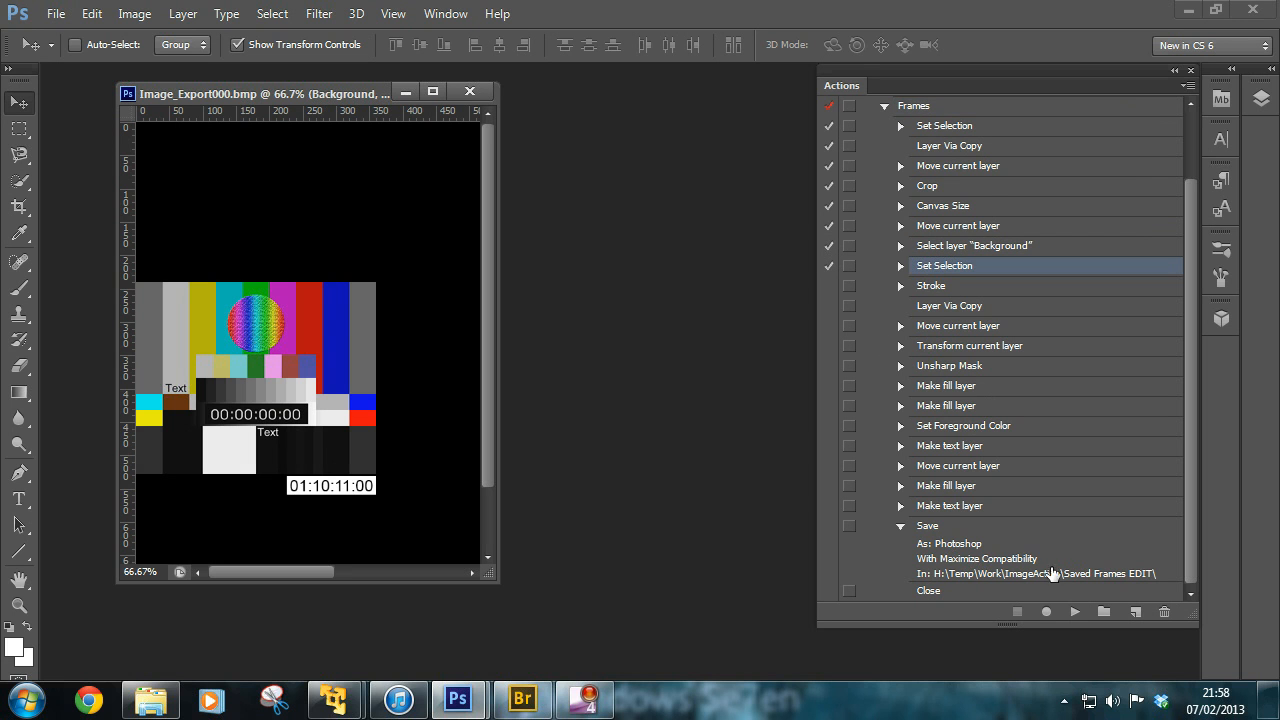
click(1075, 612)
Enable and run the Stroke command around the circle selection and the second Layer Via Copy command.
click(829, 287)
click(932, 288)
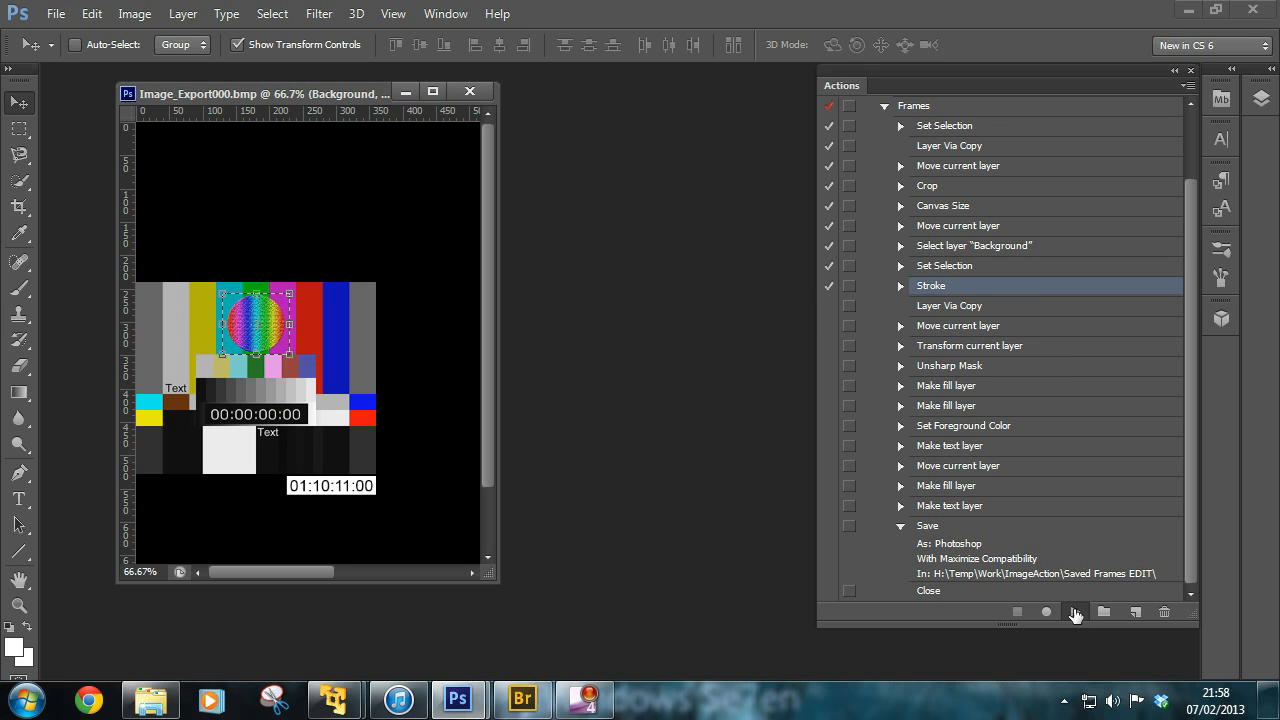
click(1075, 612)
click(829, 306)
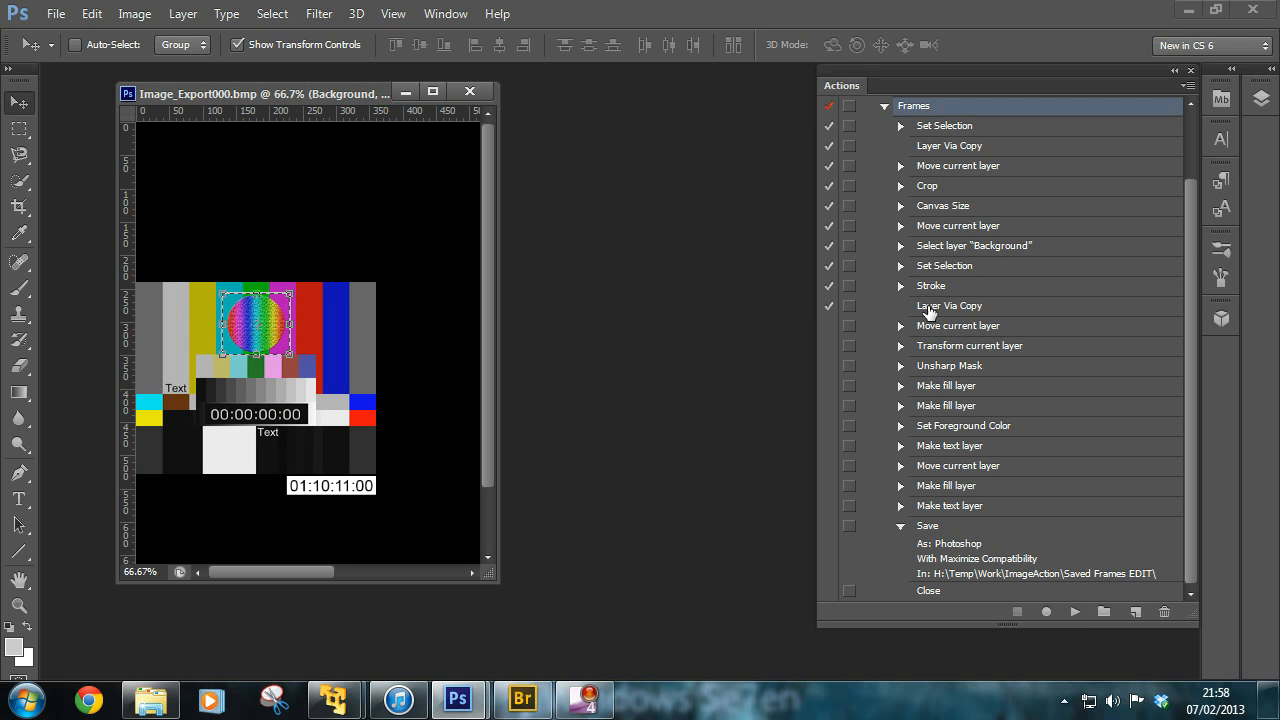
click(932, 306)
click(1075, 612)
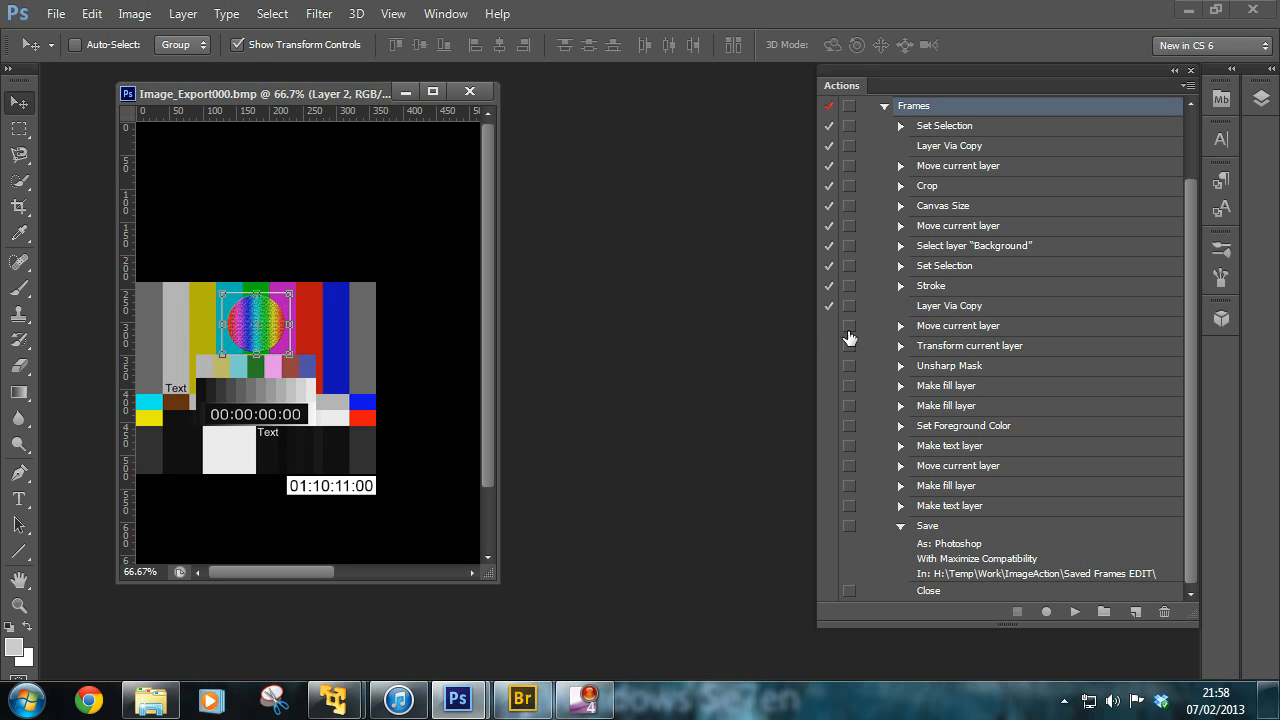
Enable and run the Move current layer command that shifts the copied circle area beside the original picture.
click(829, 326)
click(968, 328)
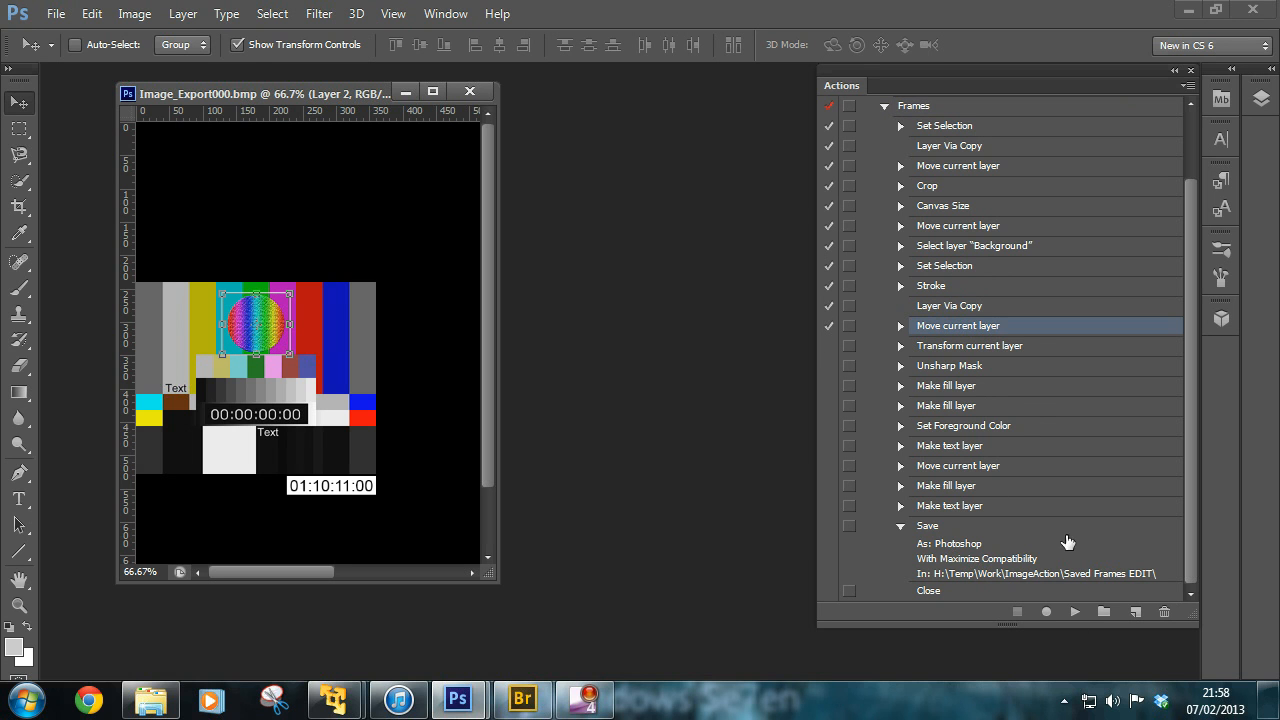
click(1075, 612)
Widen, reposition and enlarge the document window to show the full width of the canvas.
drag(501, 392, 787, 393)
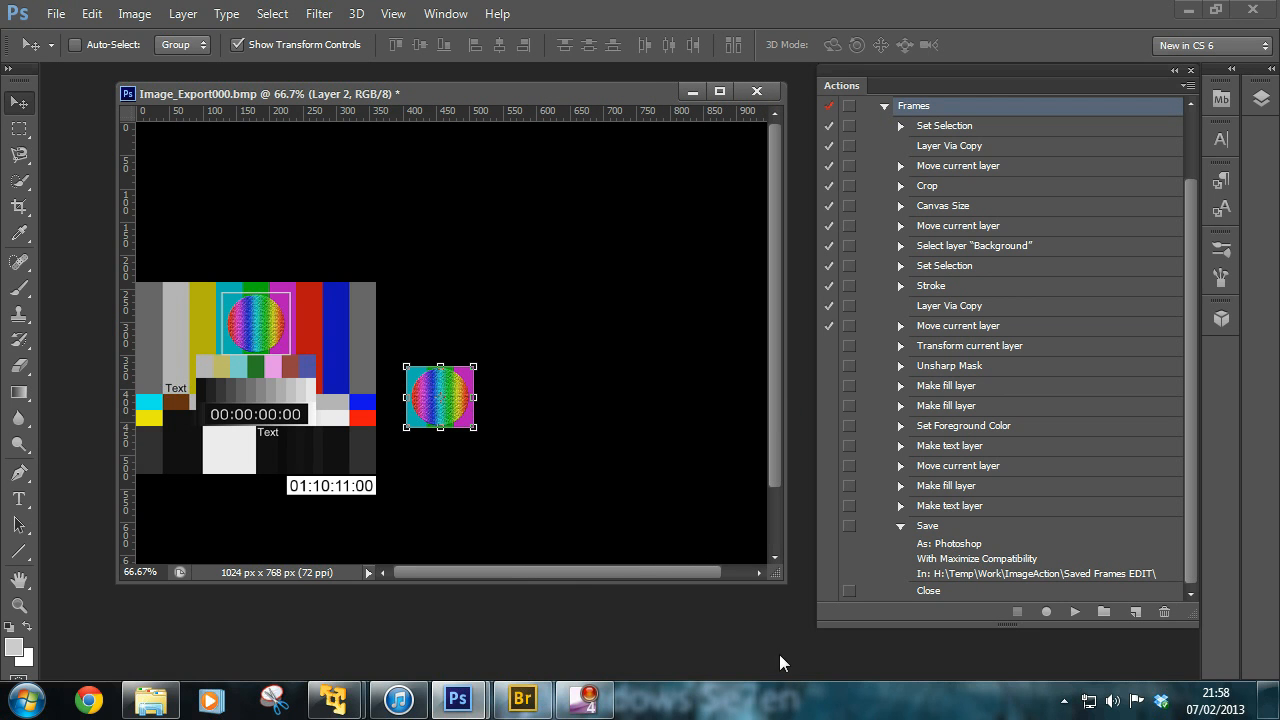
drag(481, 91, 426, 91)
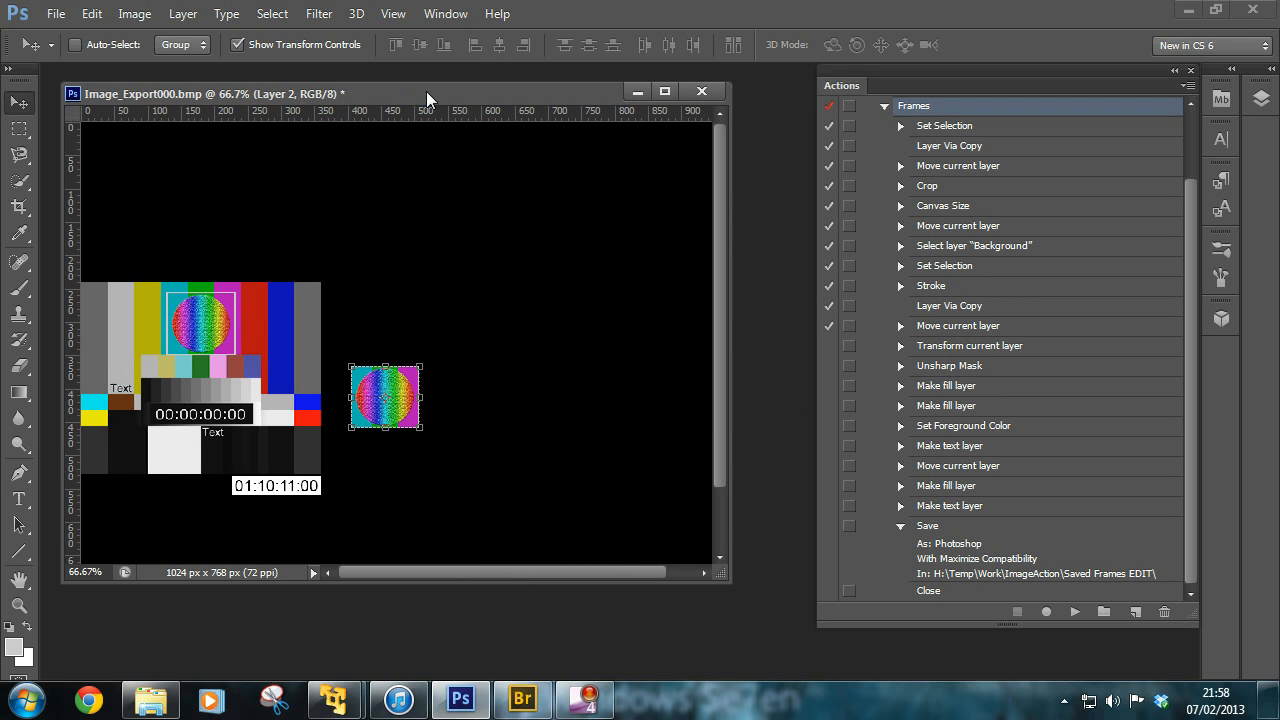
drag(724, 576, 793, 648)
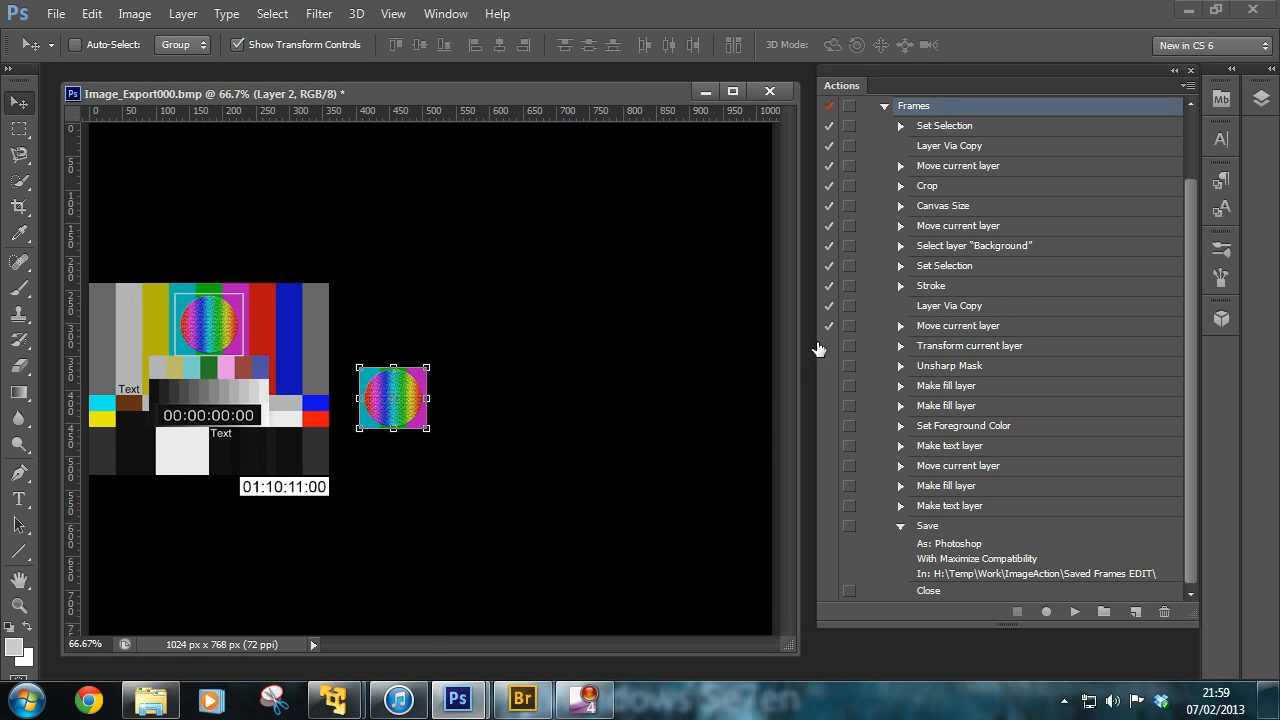
Enable and run the Transform current layer command, which enlarges the copied circle area, and the Unsharp Mask command.
click(828, 346)
click(922, 350)
click(1075, 612)
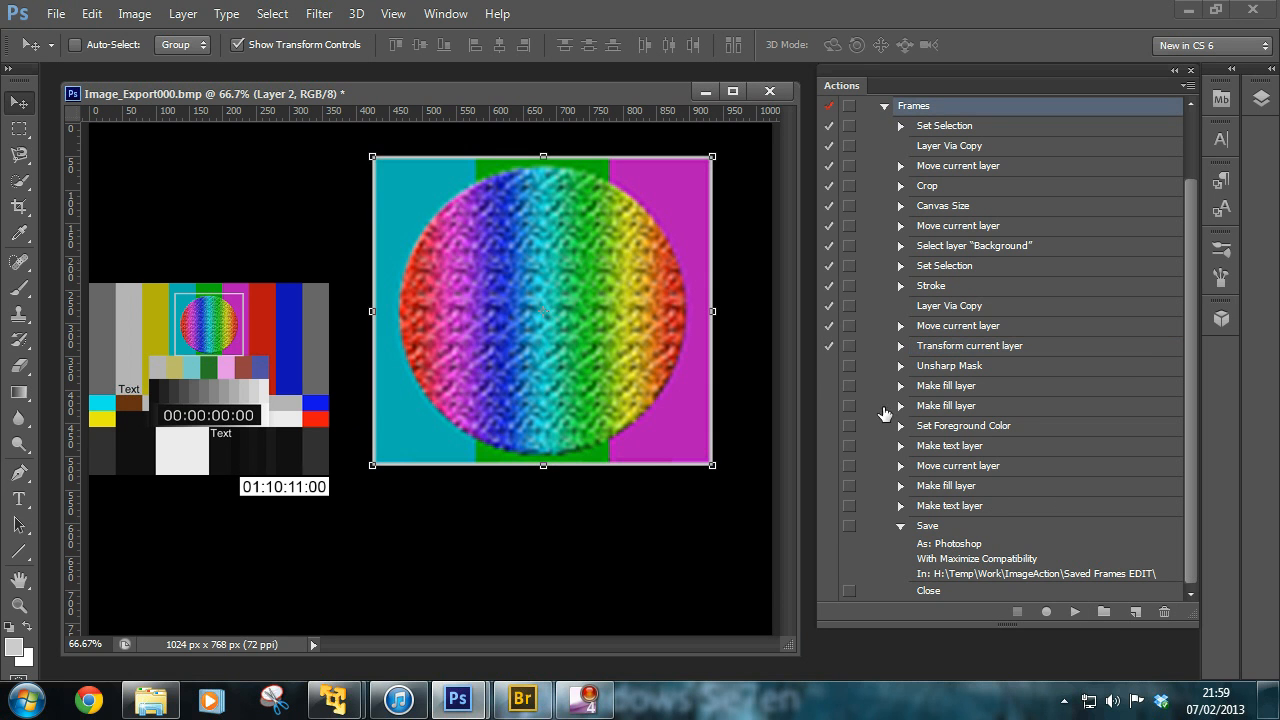
click(938, 372)
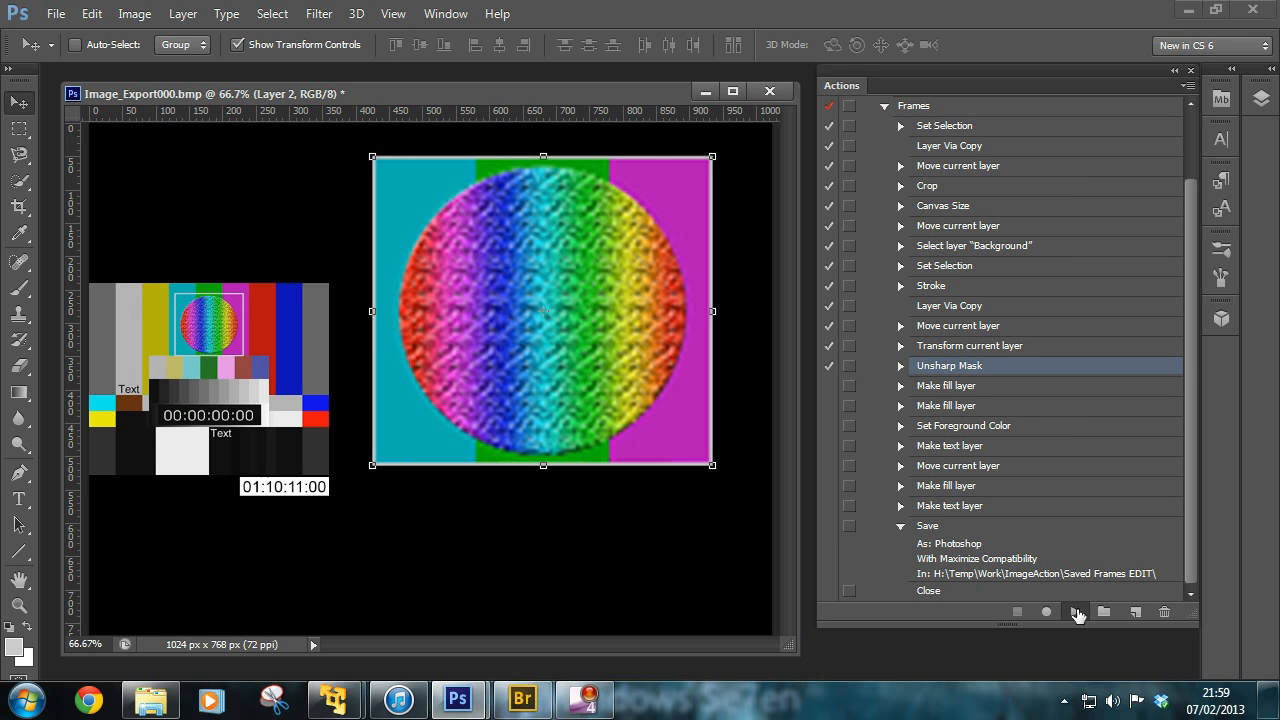
click(1075, 612)
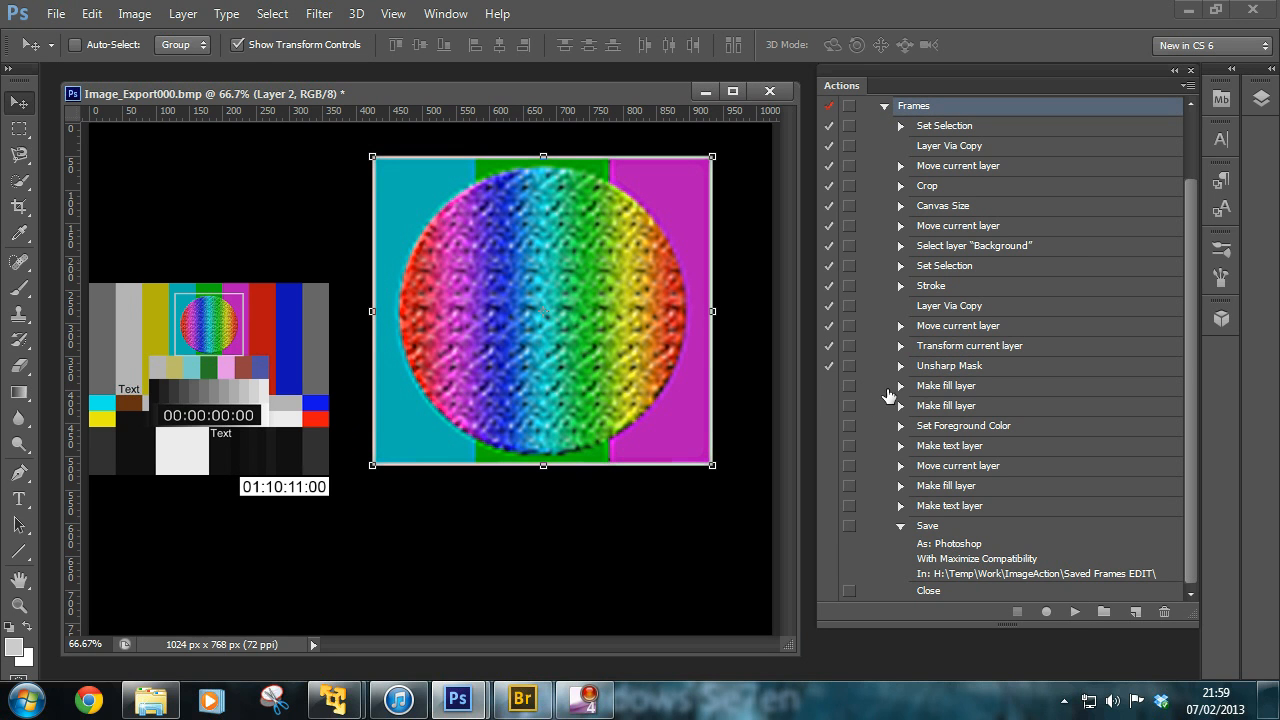
Enable and run the two Make fill layer commands that draw connecting lines from the outlined area to its enlargement.
click(829, 386)
click(938, 390)
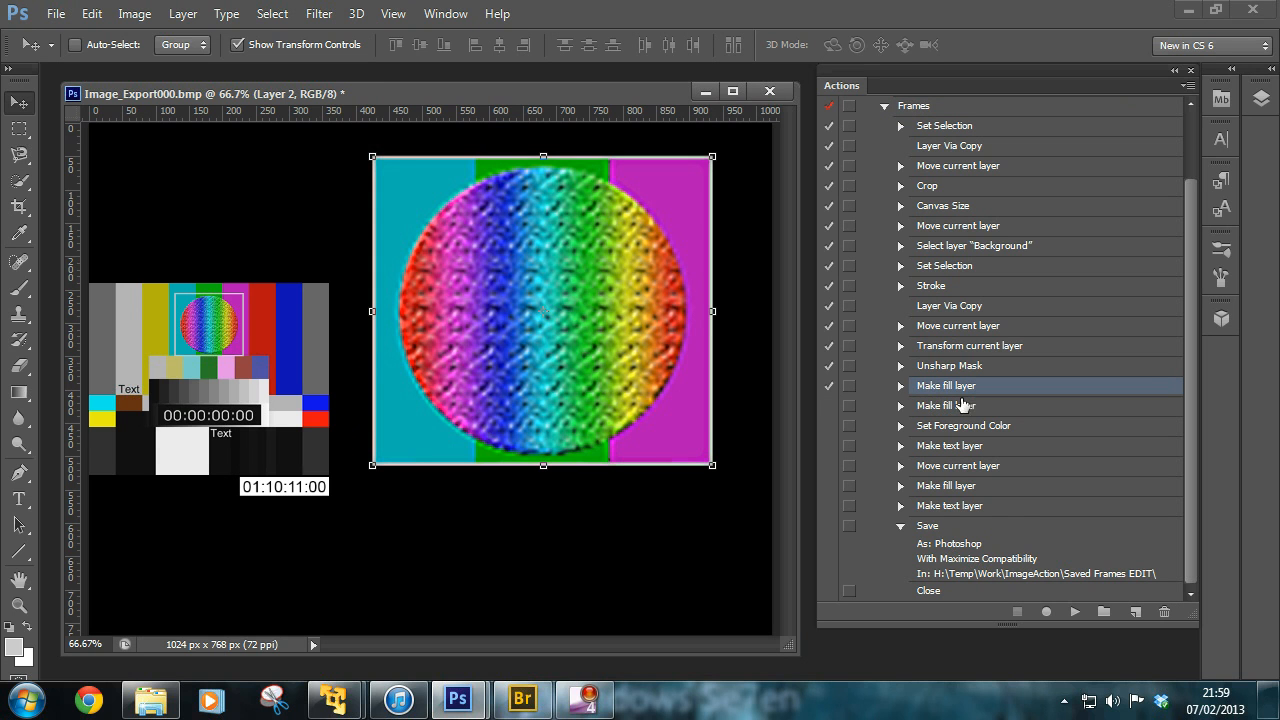
click(1075, 612)
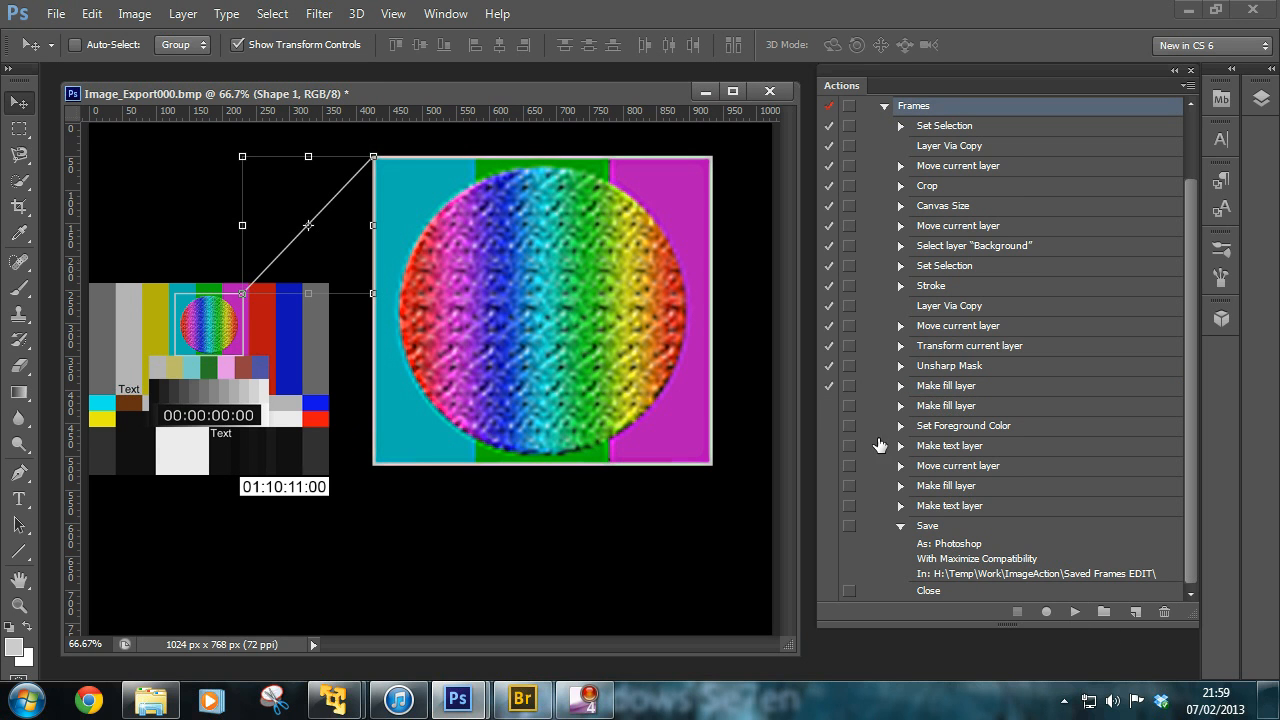
click(828, 405)
click(942, 407)
click(1075, 612)
Enable and run the Set Foreground Color command and the first Make text layer command, which adds the Original Frame label.
click(829, 426)
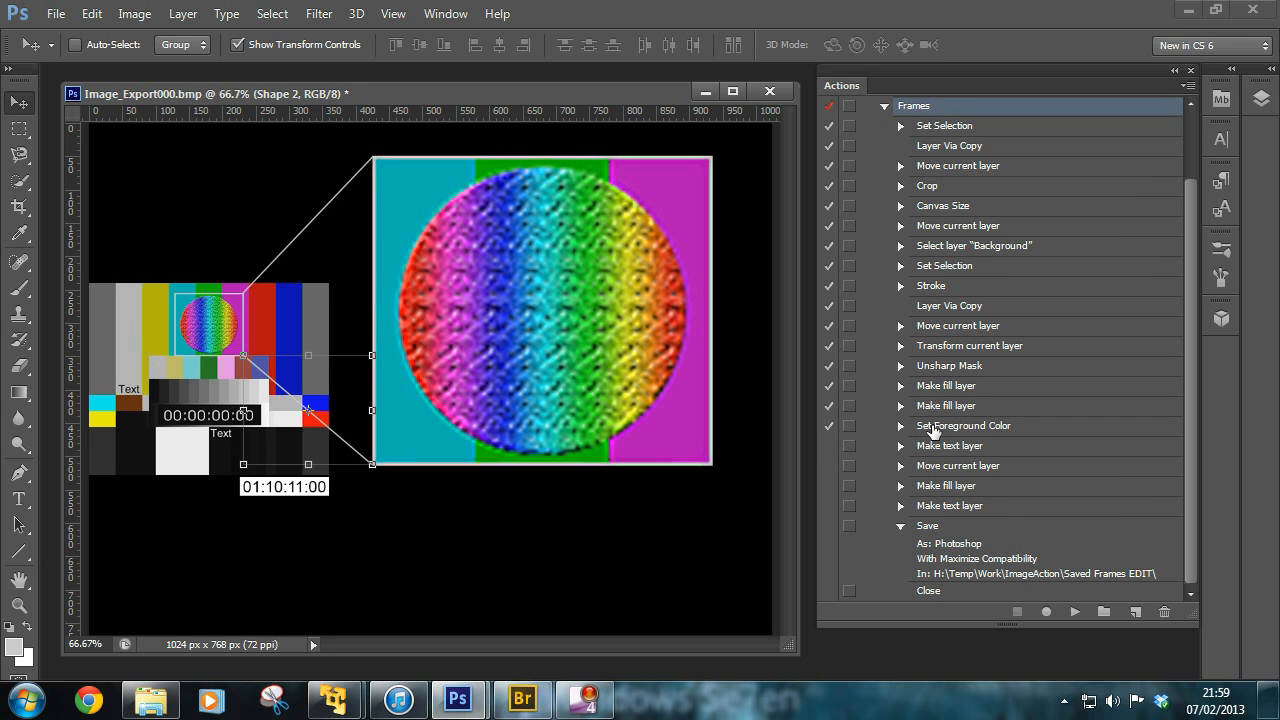
click(926, 426)
click(1075, 612)
click(829, 446)
click(942, 448)
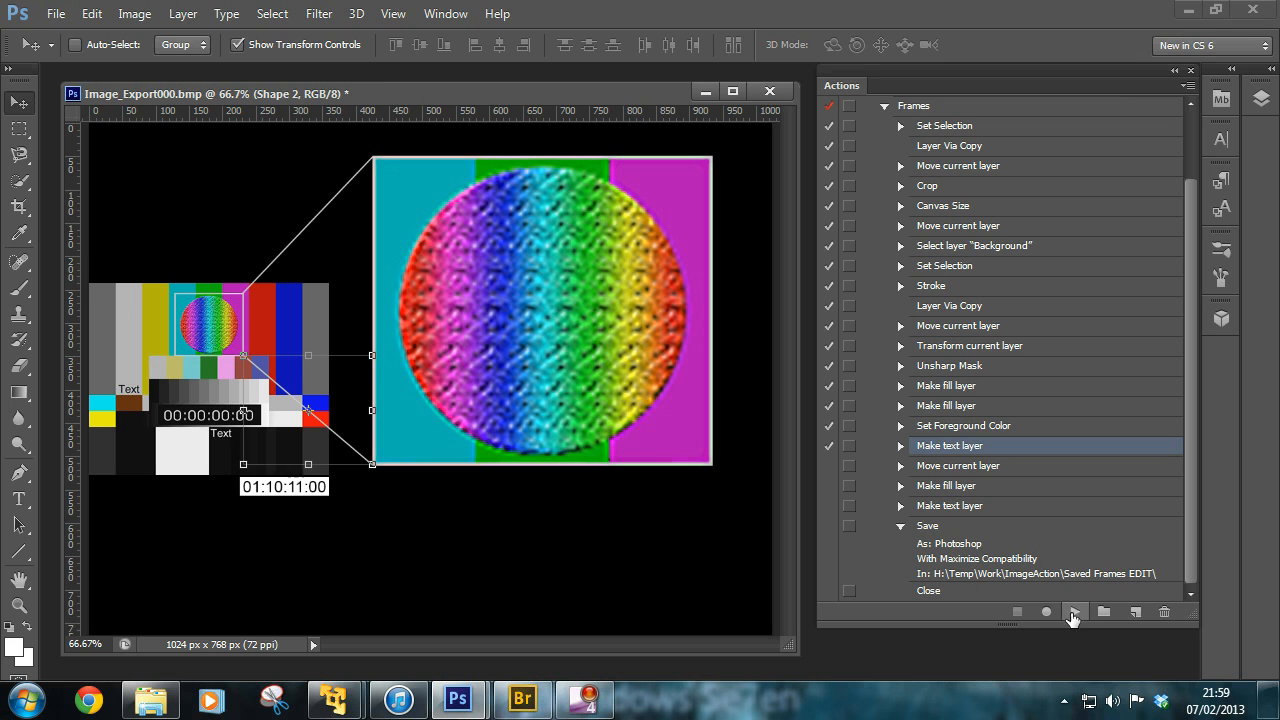
click(1075, 612)
Enable and run the second-to-last positioning command, Move current layer, which centres the Original Frame label above the small frame.
click(829, 466)
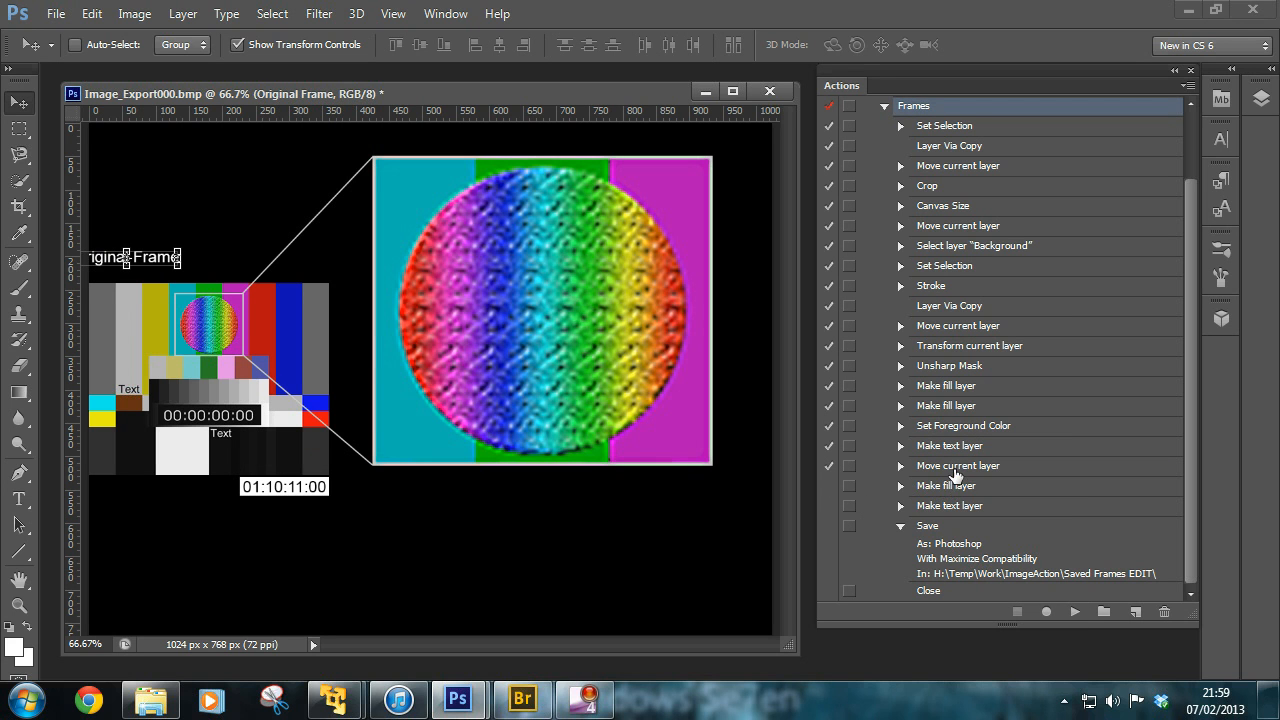
click(958, 466)
click(1075, 612)
Enable and run the last Make fill layer and Make text layer commands, adding the red pointer line and the Text To Edit label.
click(829, 486)
click(928, 487)
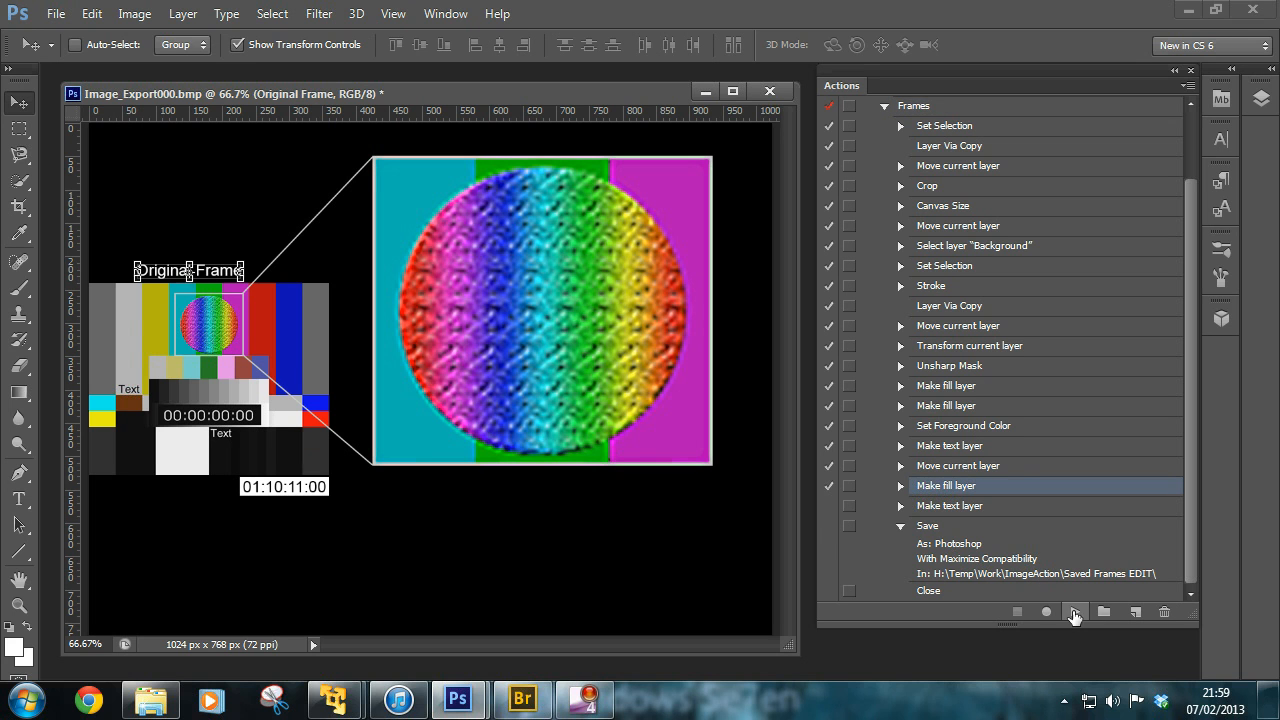
click(1075, 612)
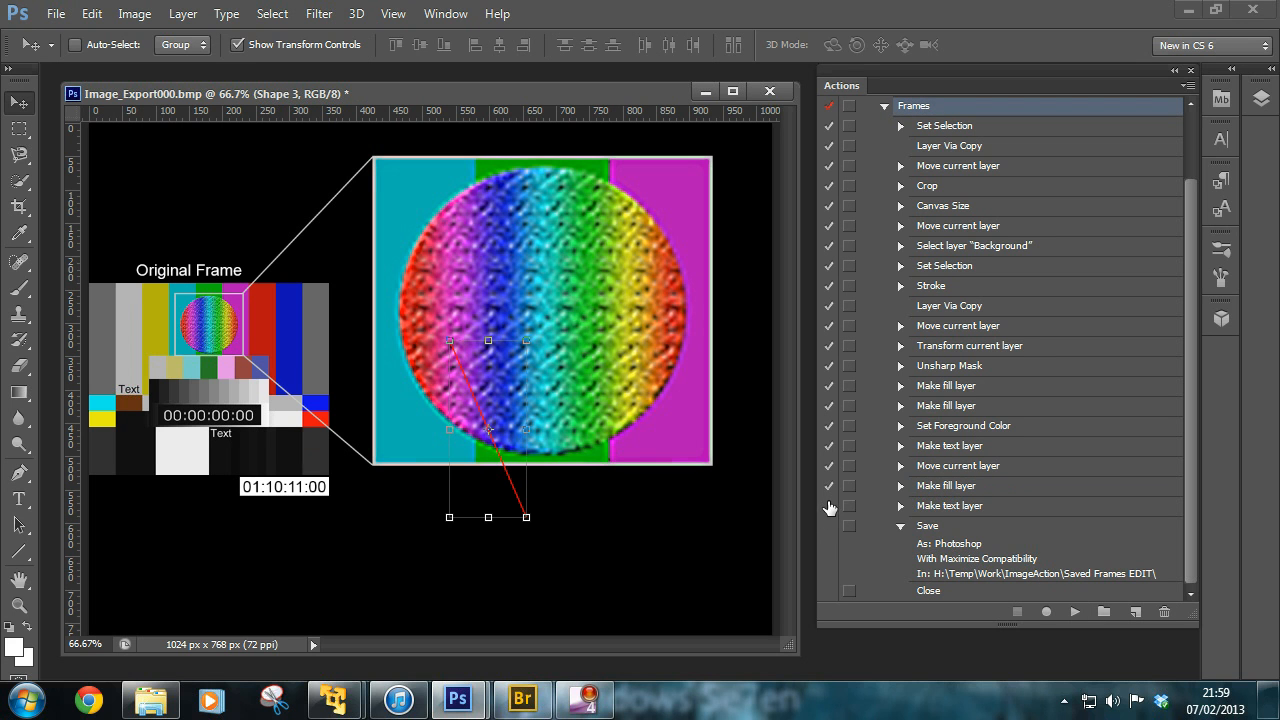
click(945, 508)
click(1076, 611)
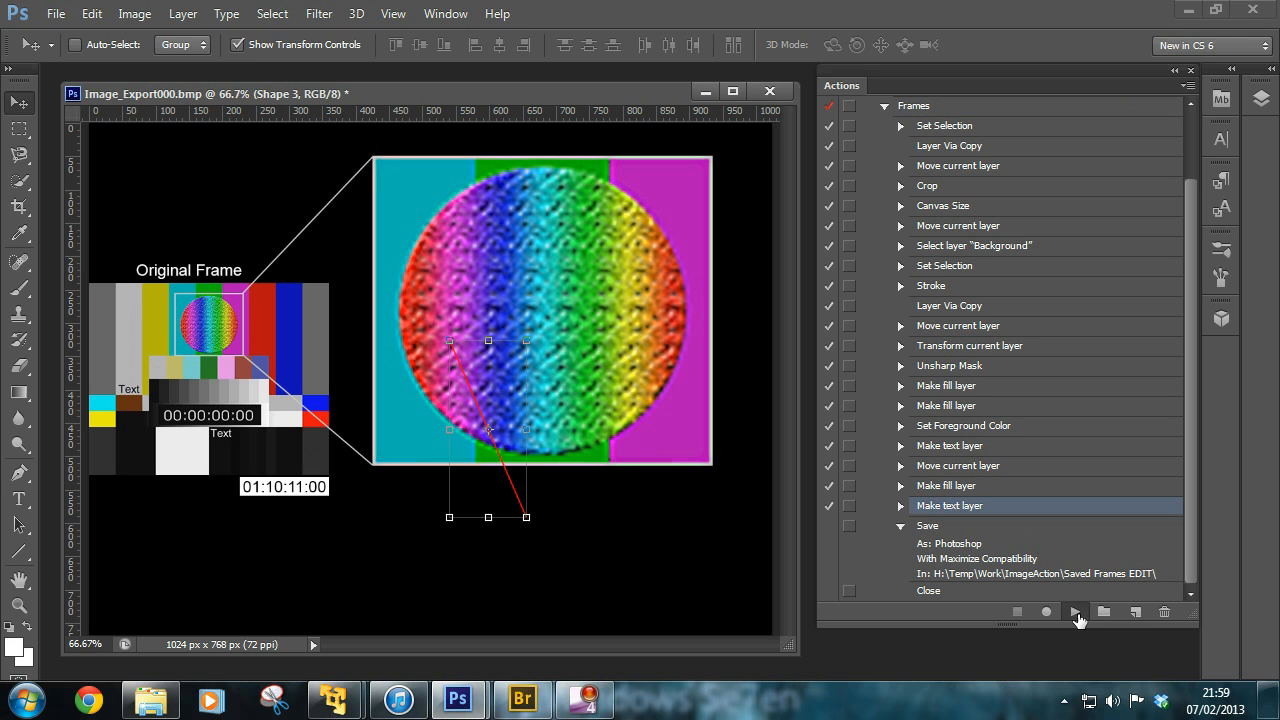
Enable and run the Save command, which stores a Photoshop file in the Saved Frames EDIT folder, and the Close command.
click(829, 526)
click(918, 530)
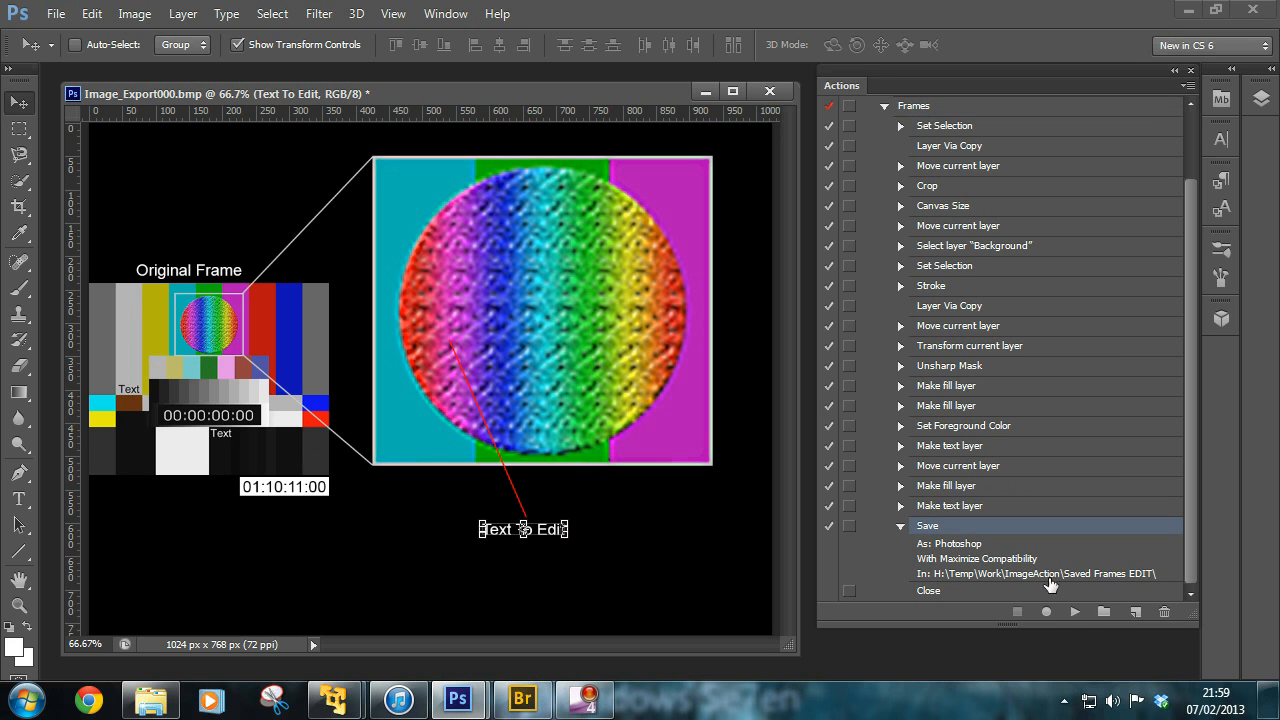
click(1075, 612)
click(829, 591)
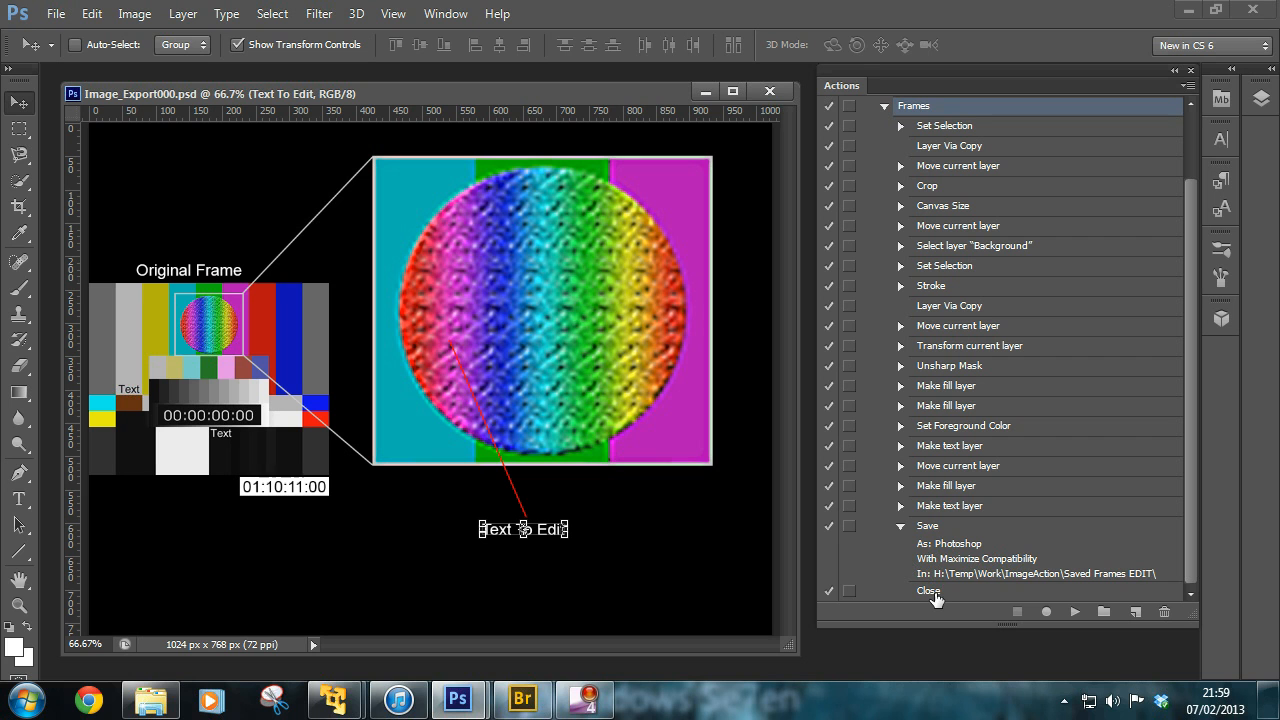
click(929, 591)
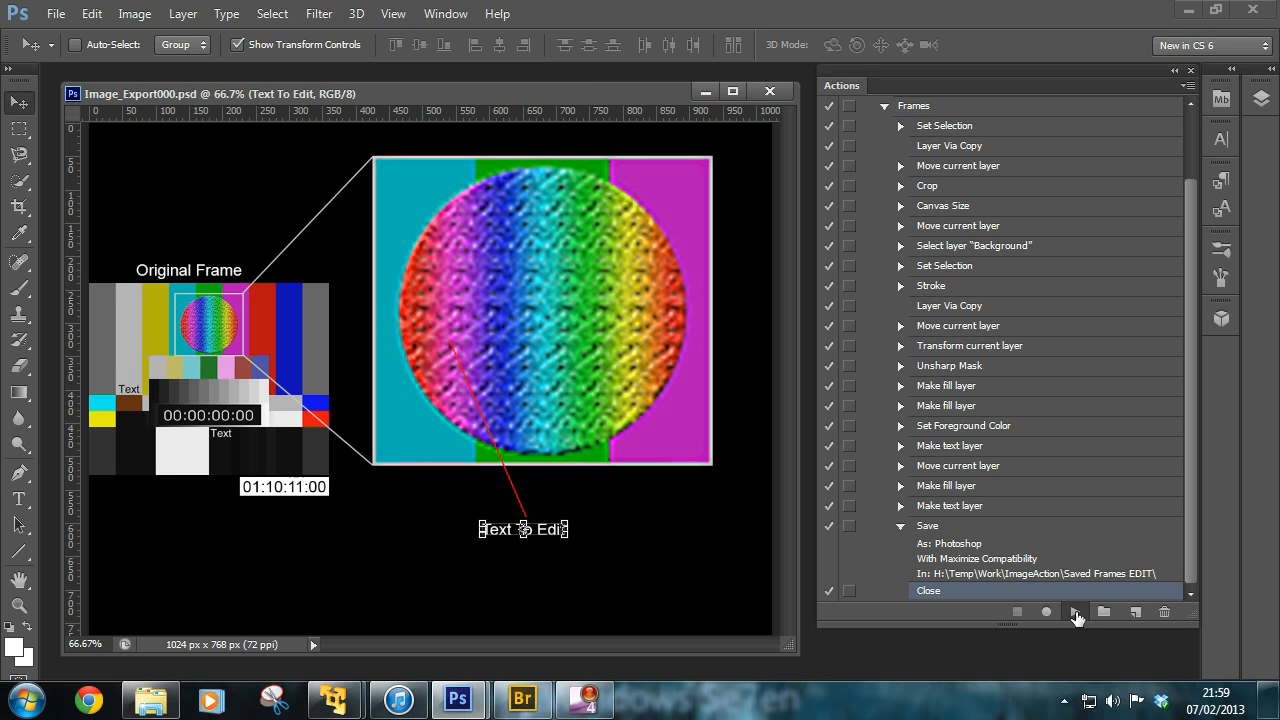
click(1075, 612)
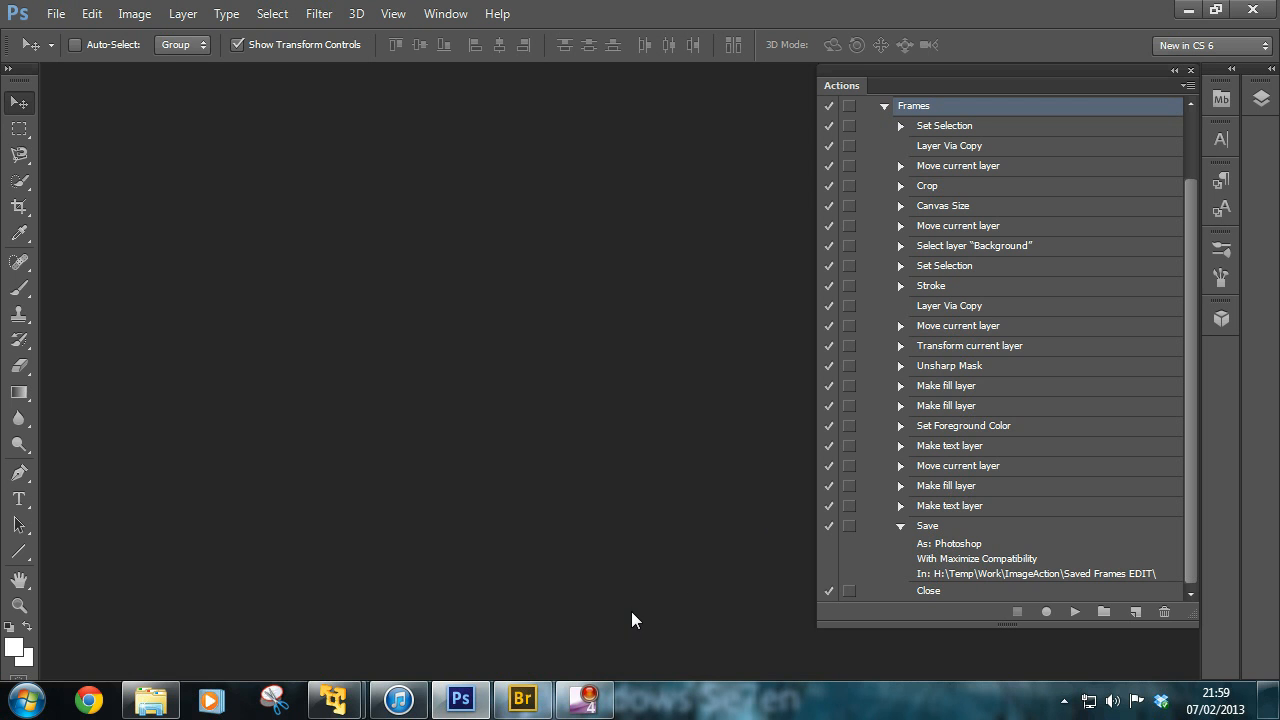
Switch to Bridge, open the Saved Frames EDIT folder and preview Image_Export000.psd.
click(526, 703)
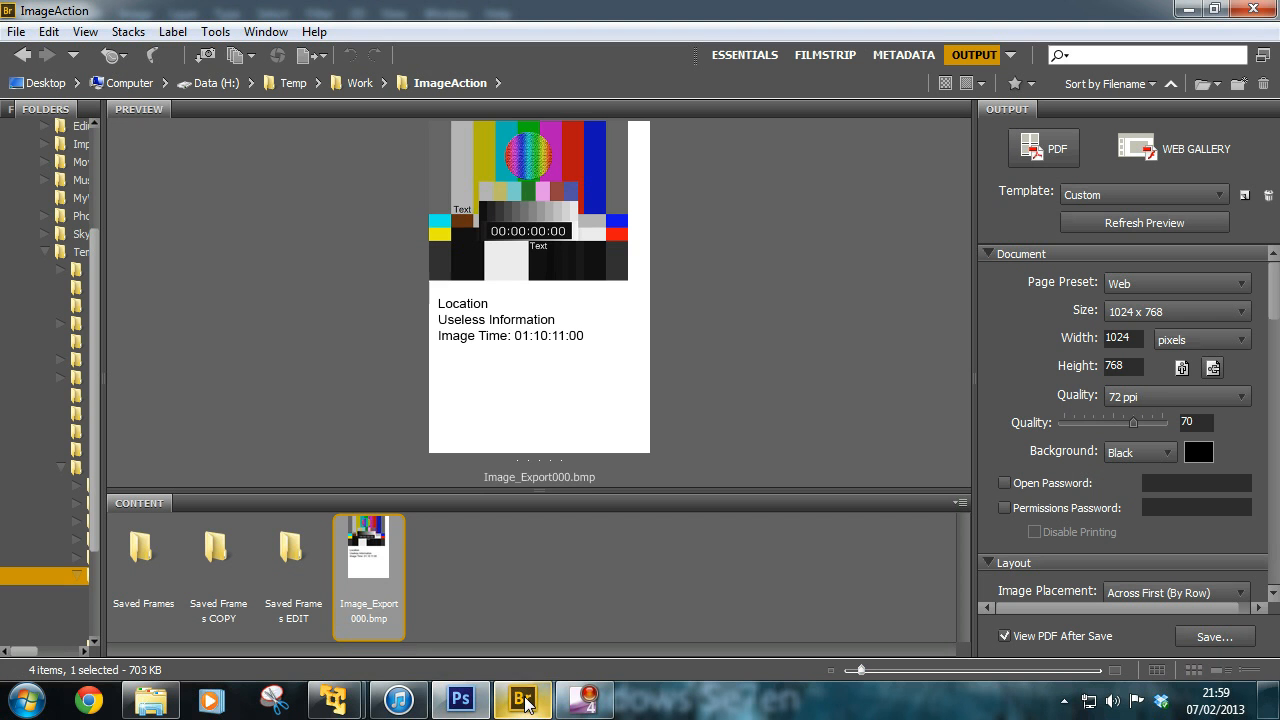
double_click(289, 556)
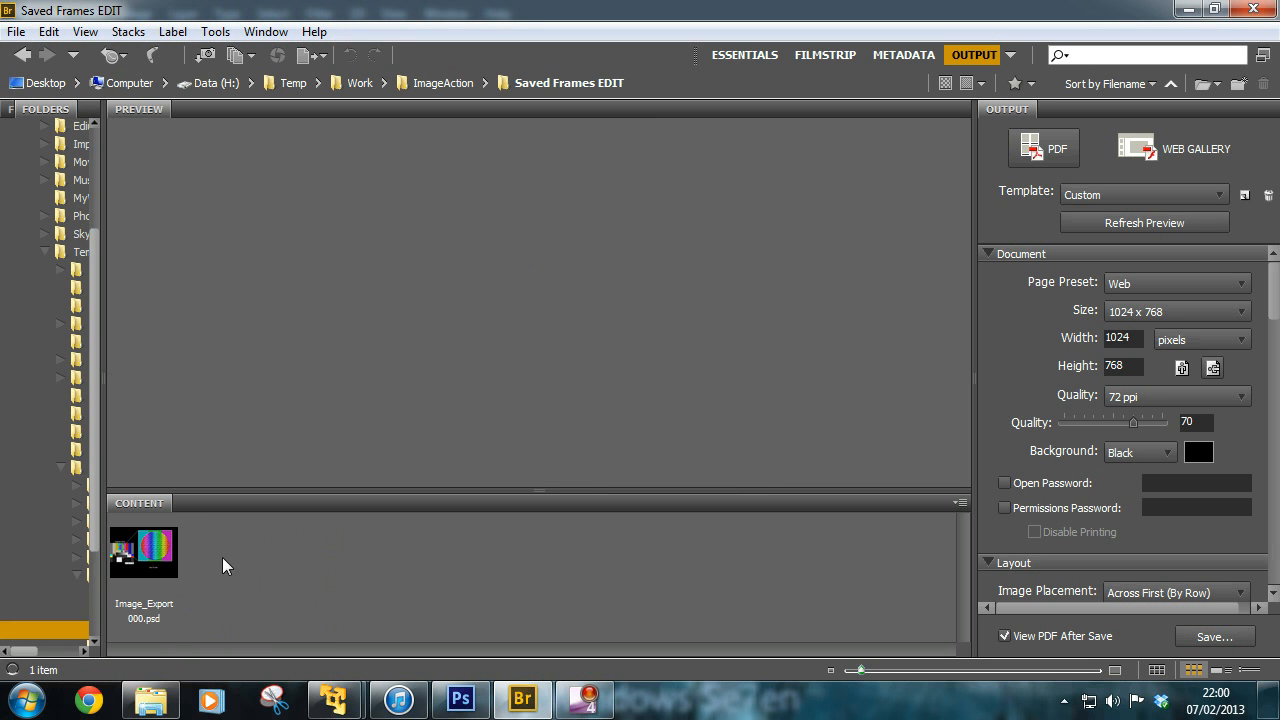
click(153, 563)
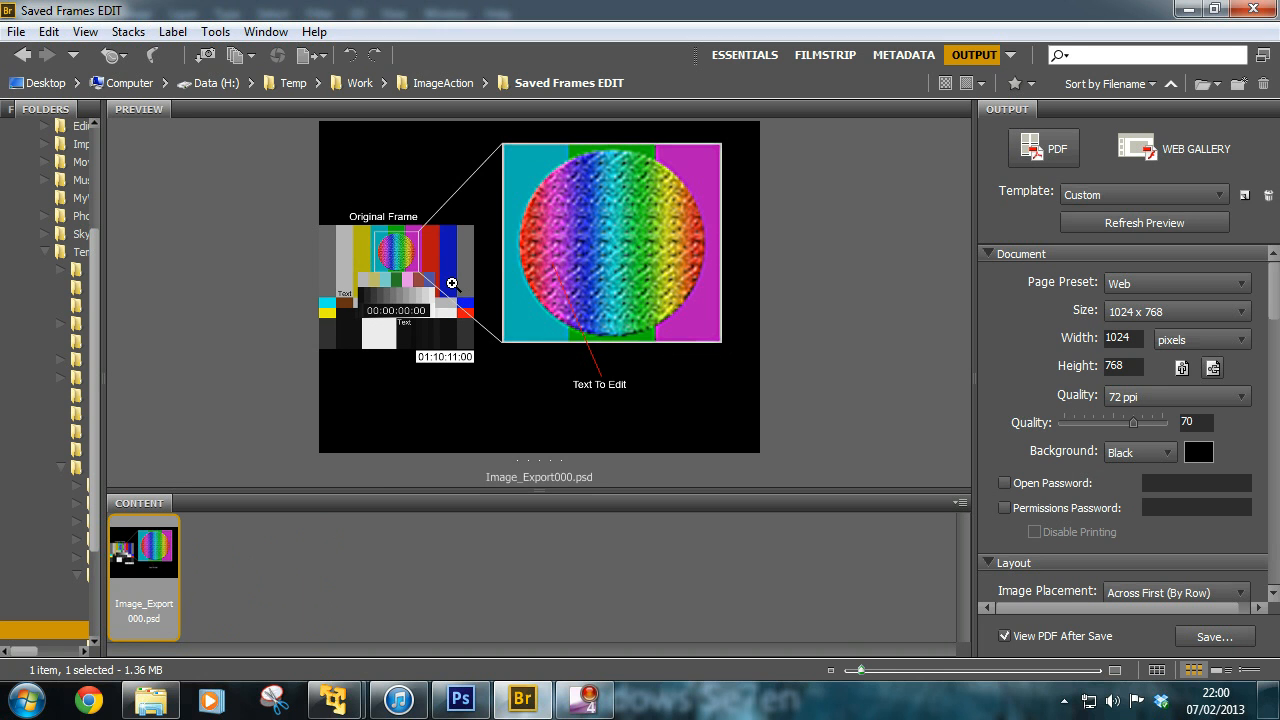
Delete Image_Export000.psd from the Saved Frames EDIT folder to the Recycle Bin.
right_click(157, 558)
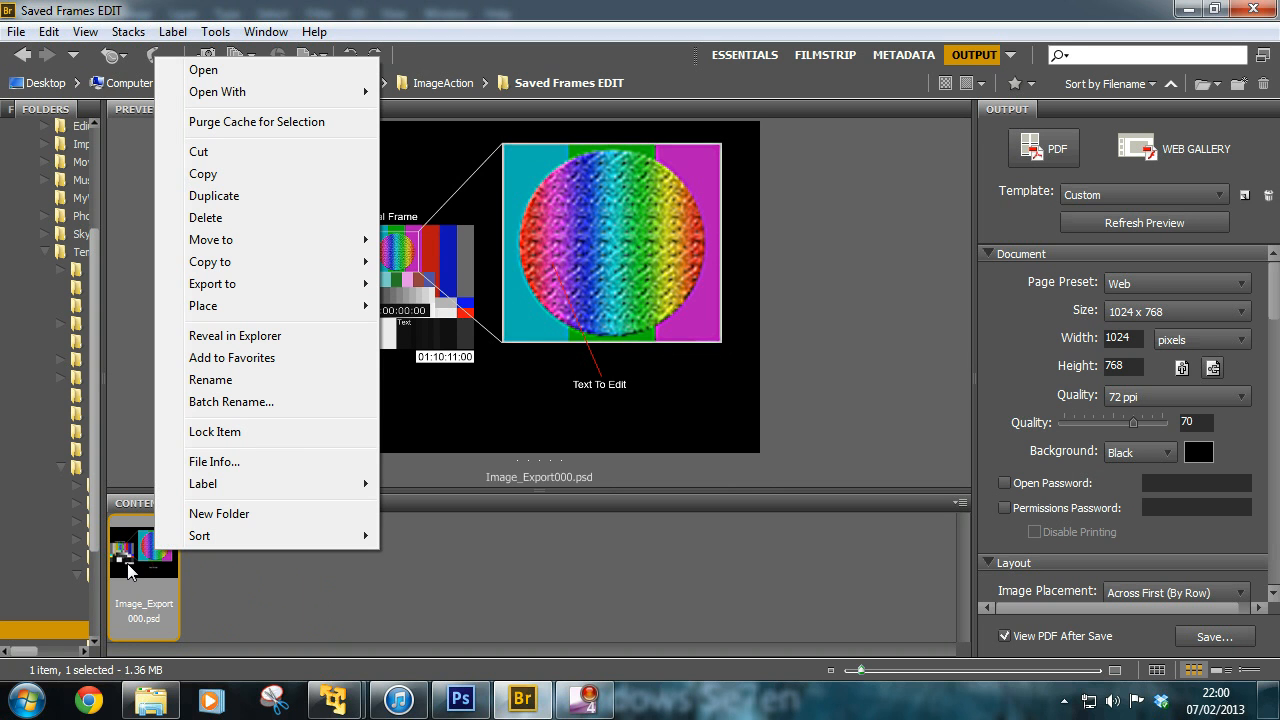
click(270, 218)
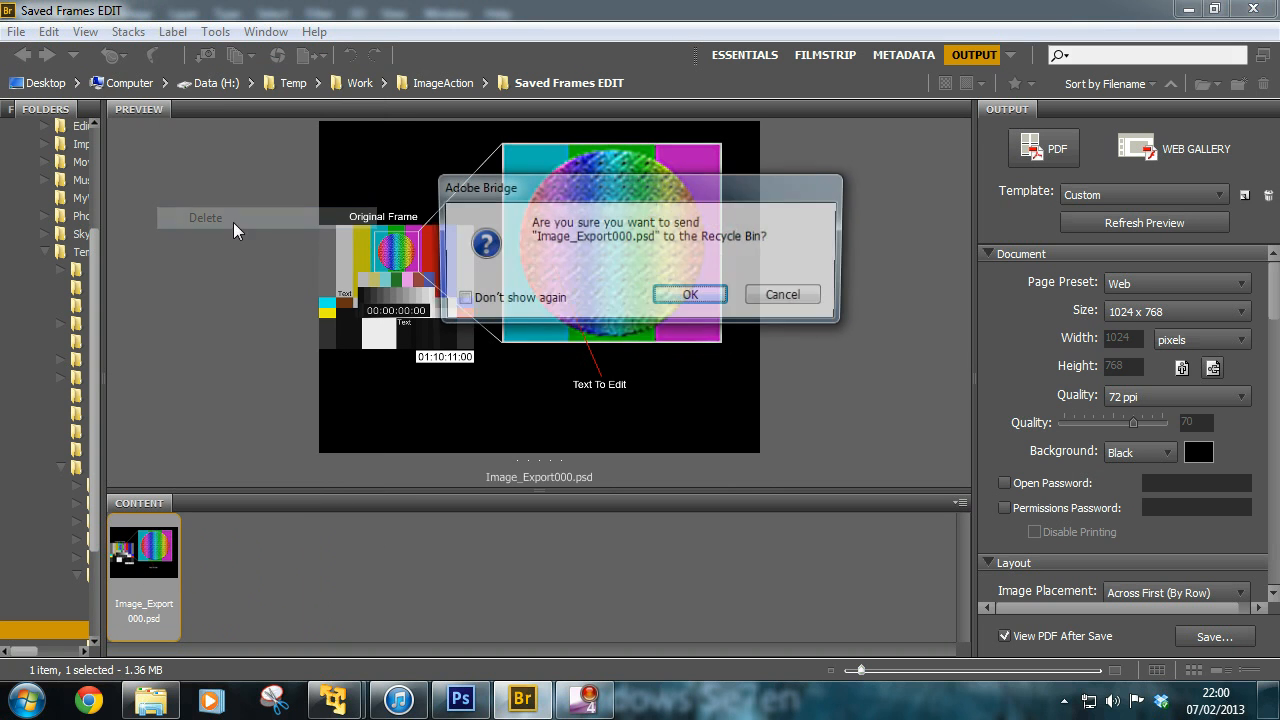
click(674, 300)
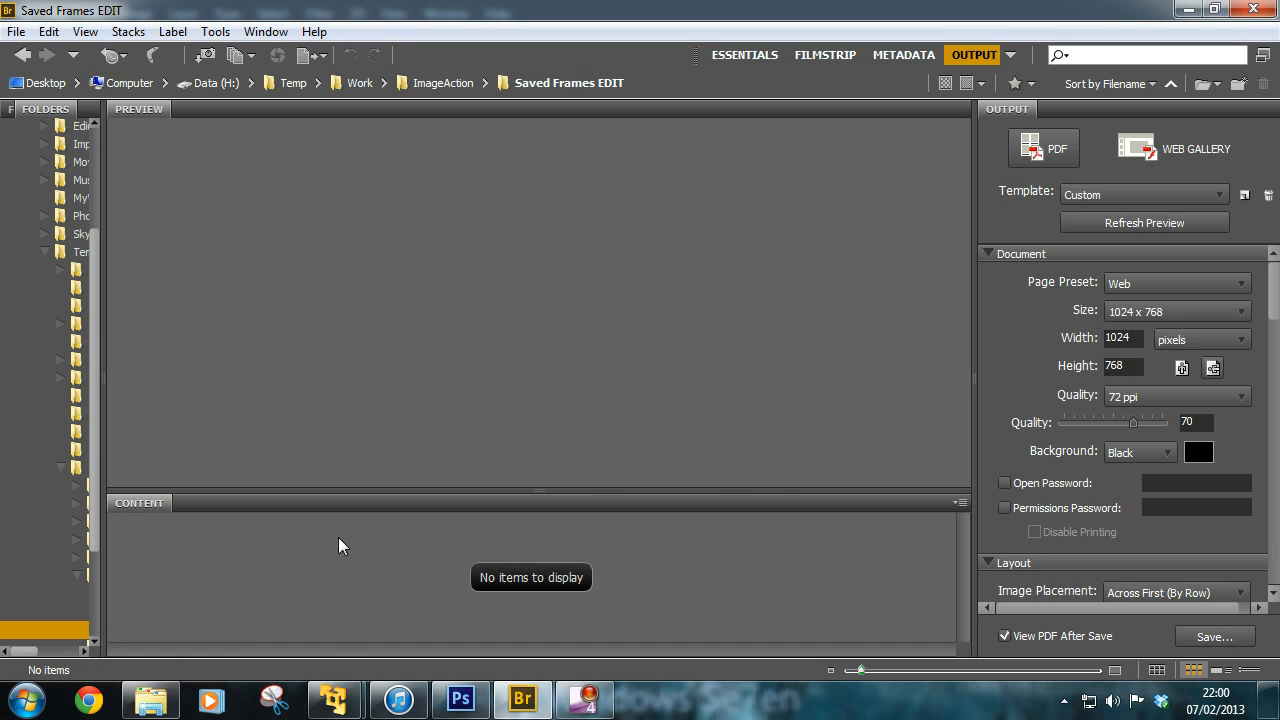
Batch process all six BMP images in Saved Frames COPY with the Frames action from My Actions, using Bridge as source and None as destination.
click(435, 87)
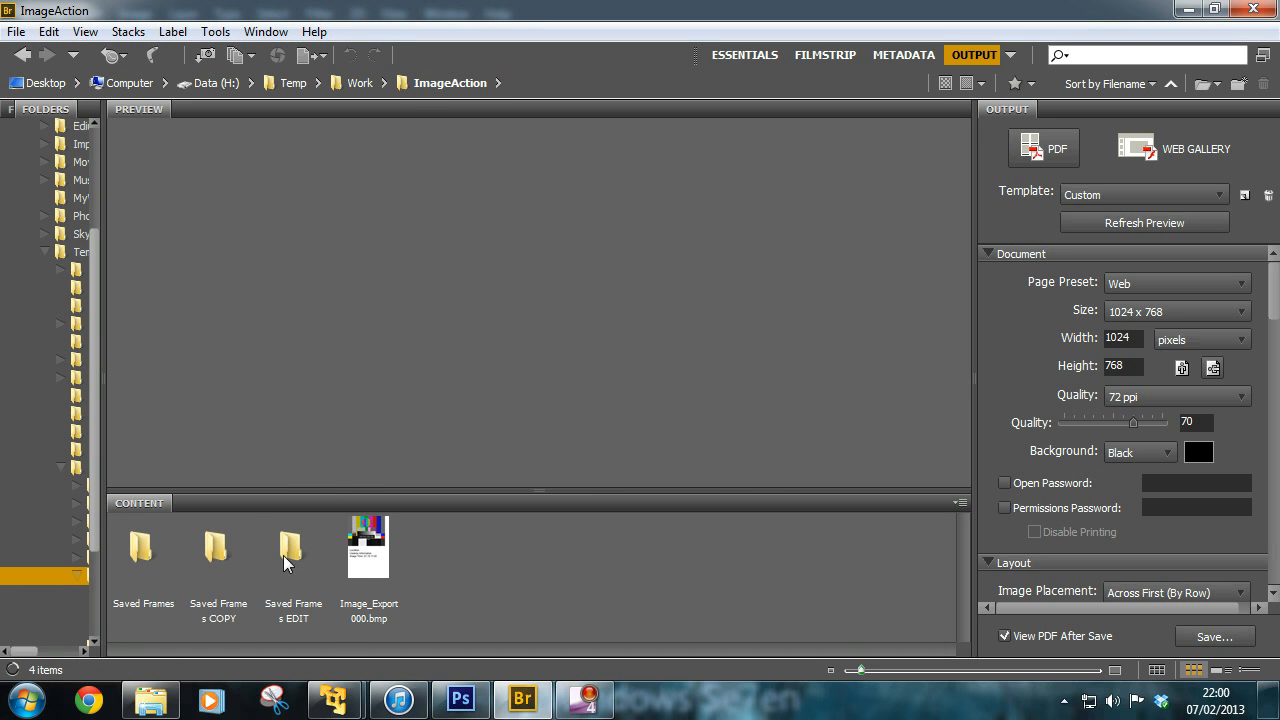
double_click(215, 560)
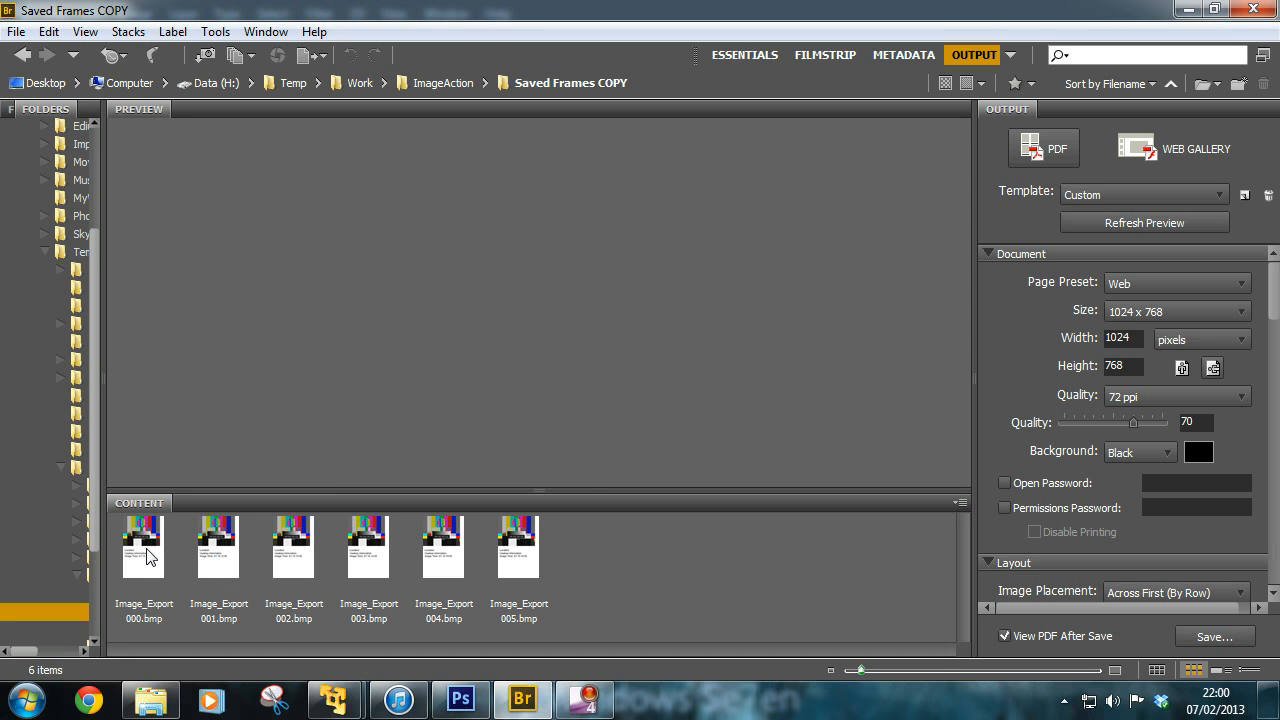
key(ctrl+a)
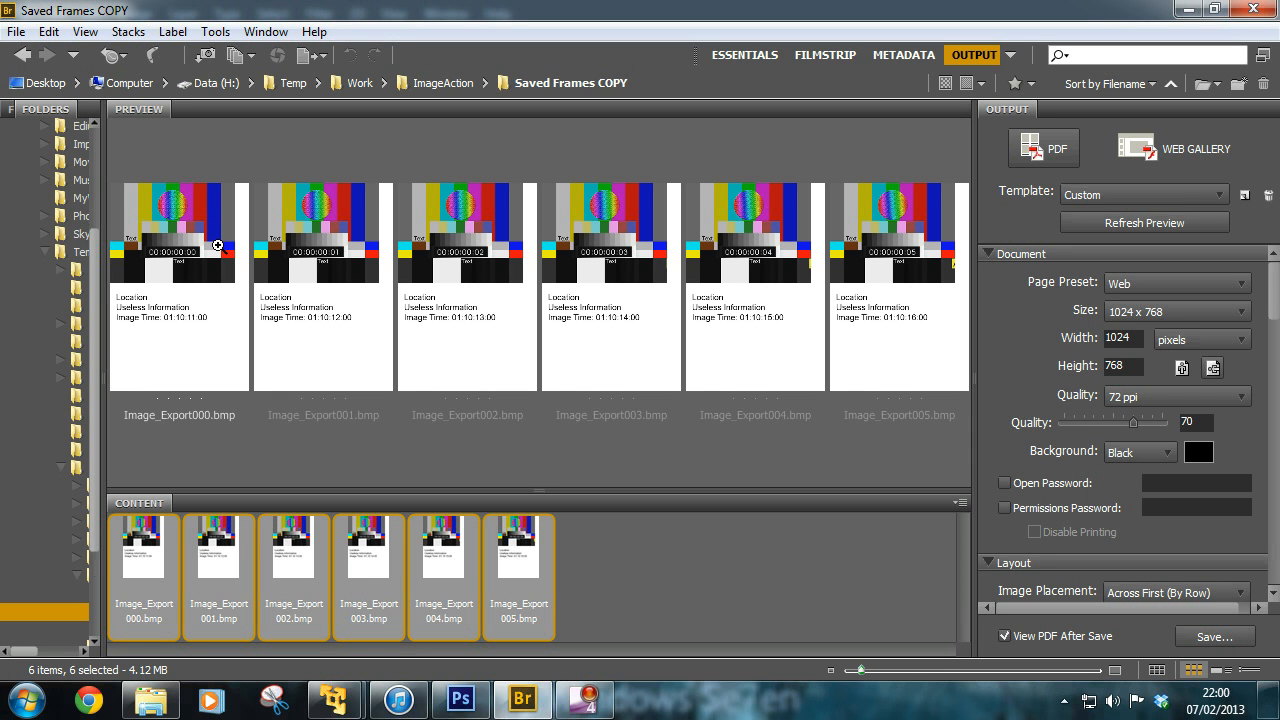
click(213, 35)
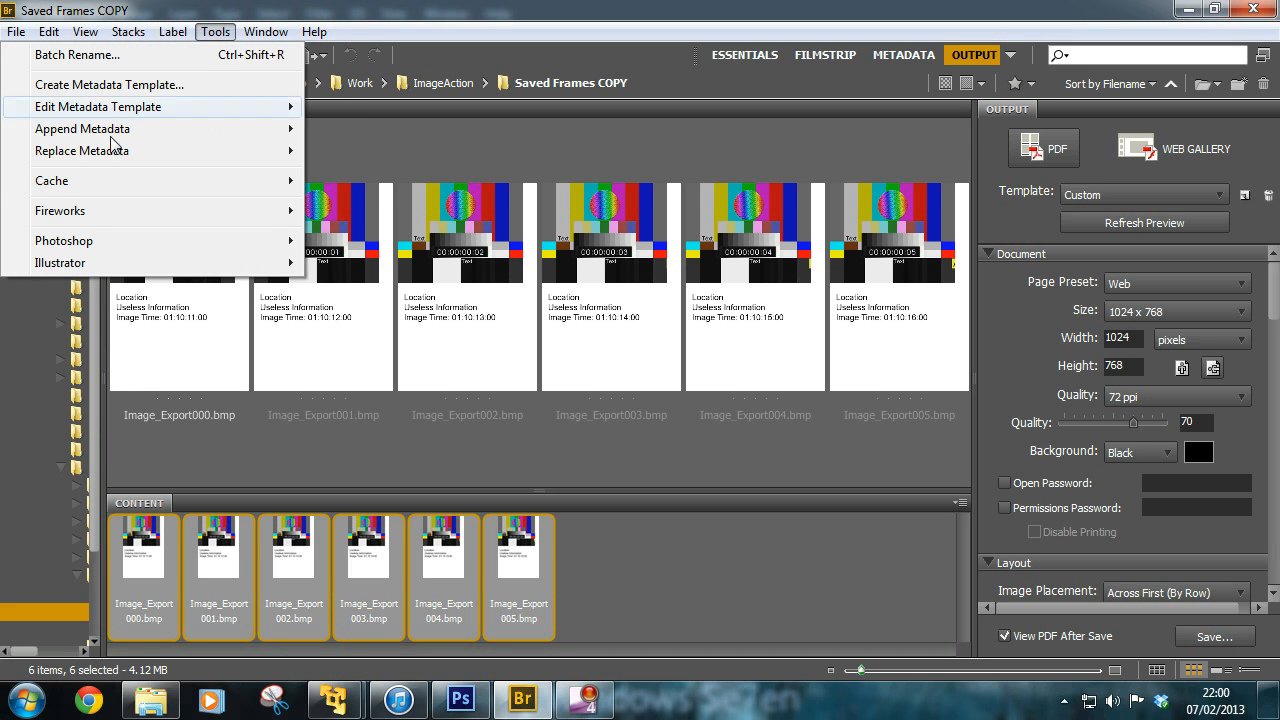
mouse_move(98, 246)
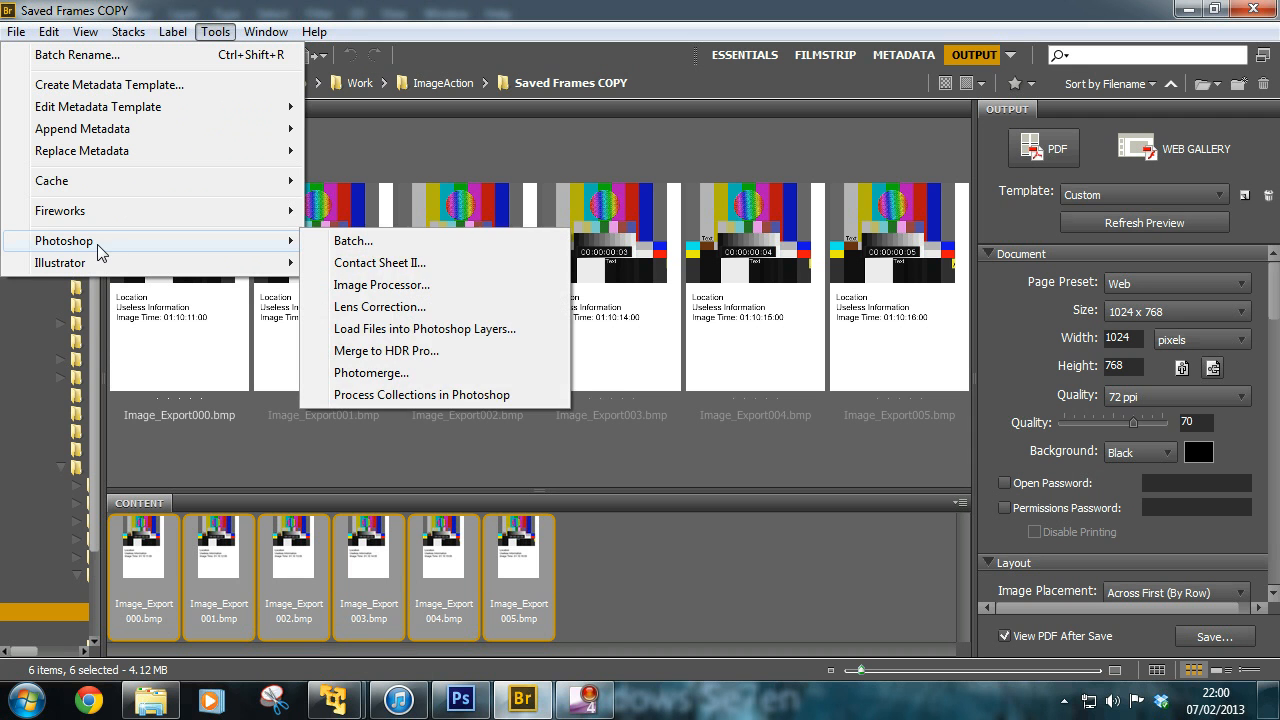
click(366, 242)
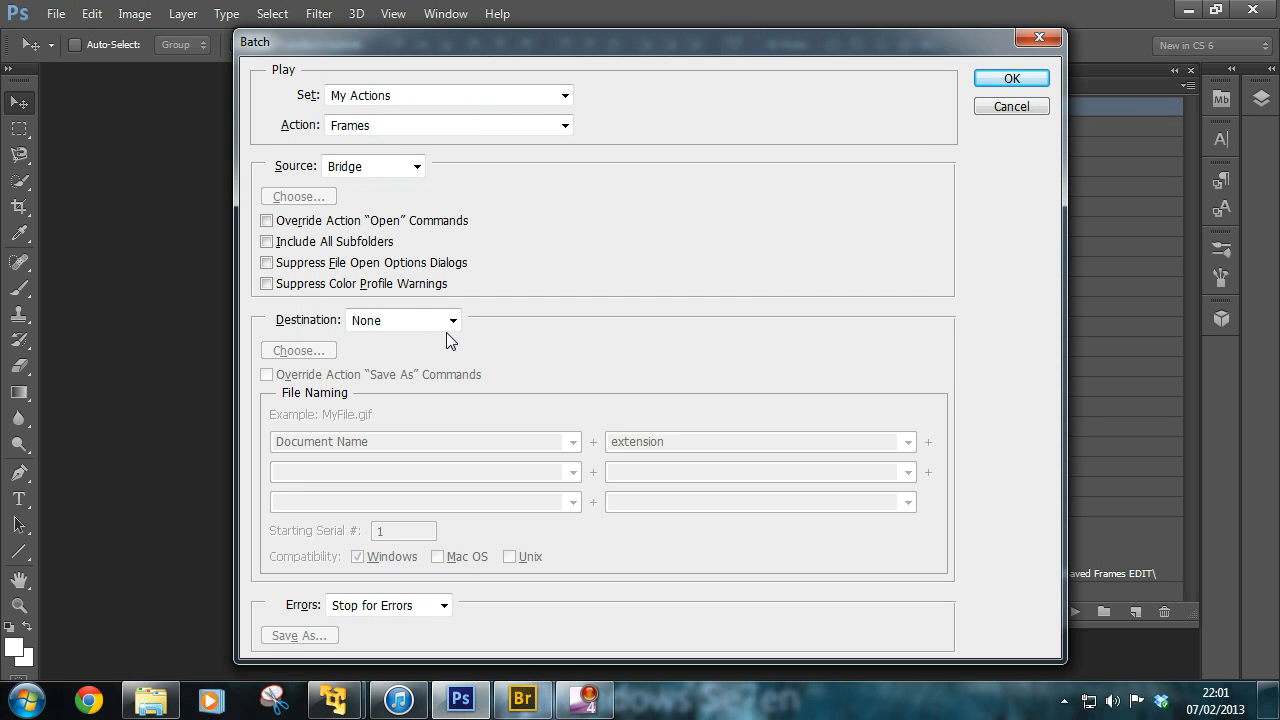
click(1004, 86)
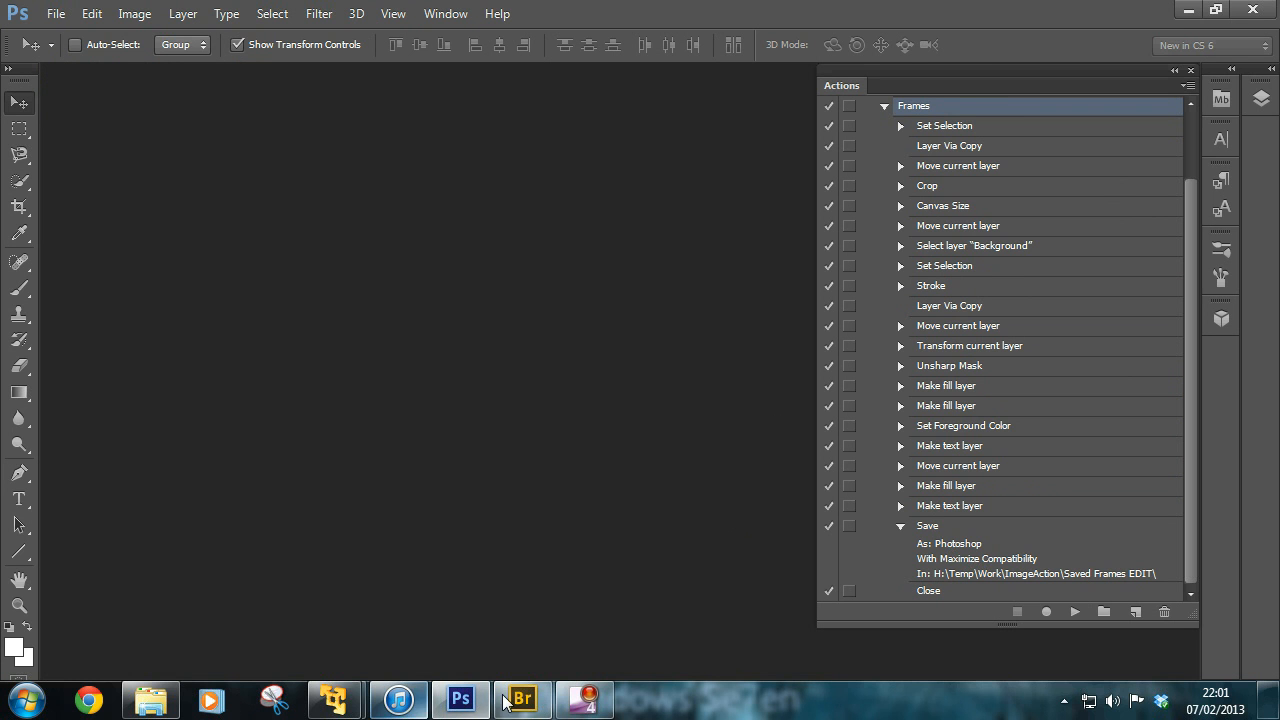
Switch back to Bridge, open the Saved Frames EDIT folder and preview the batch-processed Image_Export000.psd.
mouse_move(503, 706)
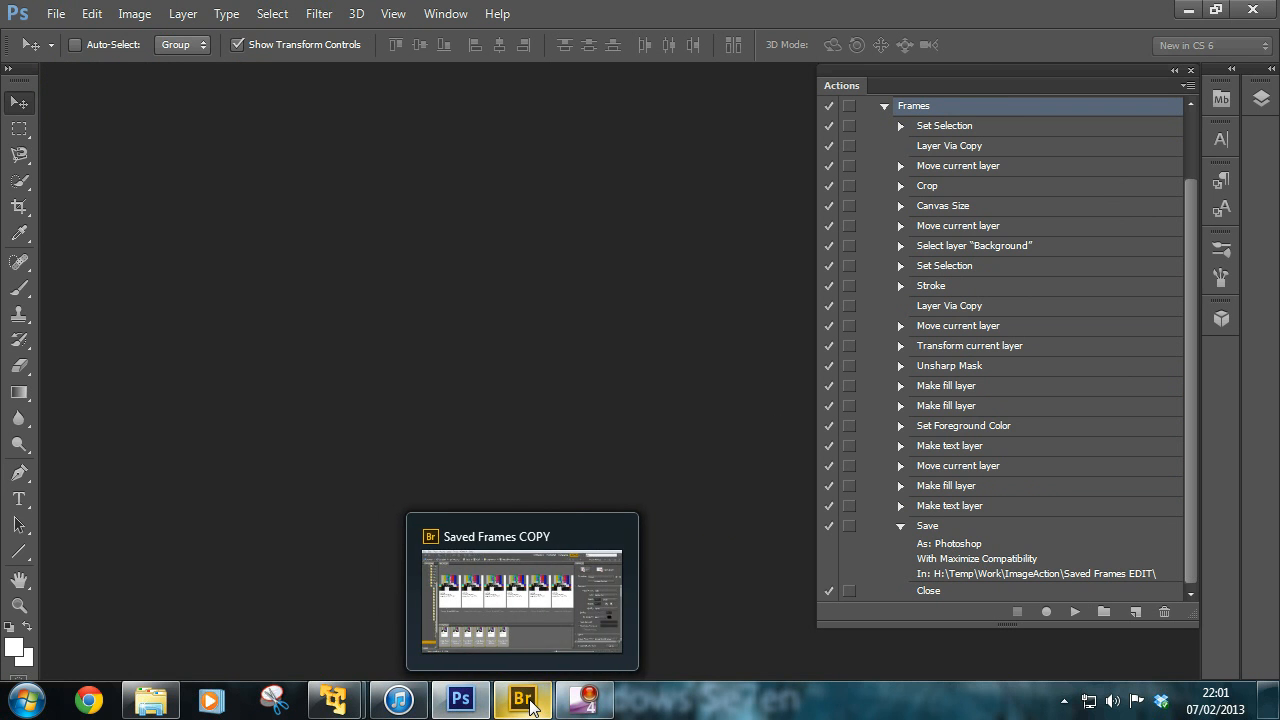
click(531, 706)
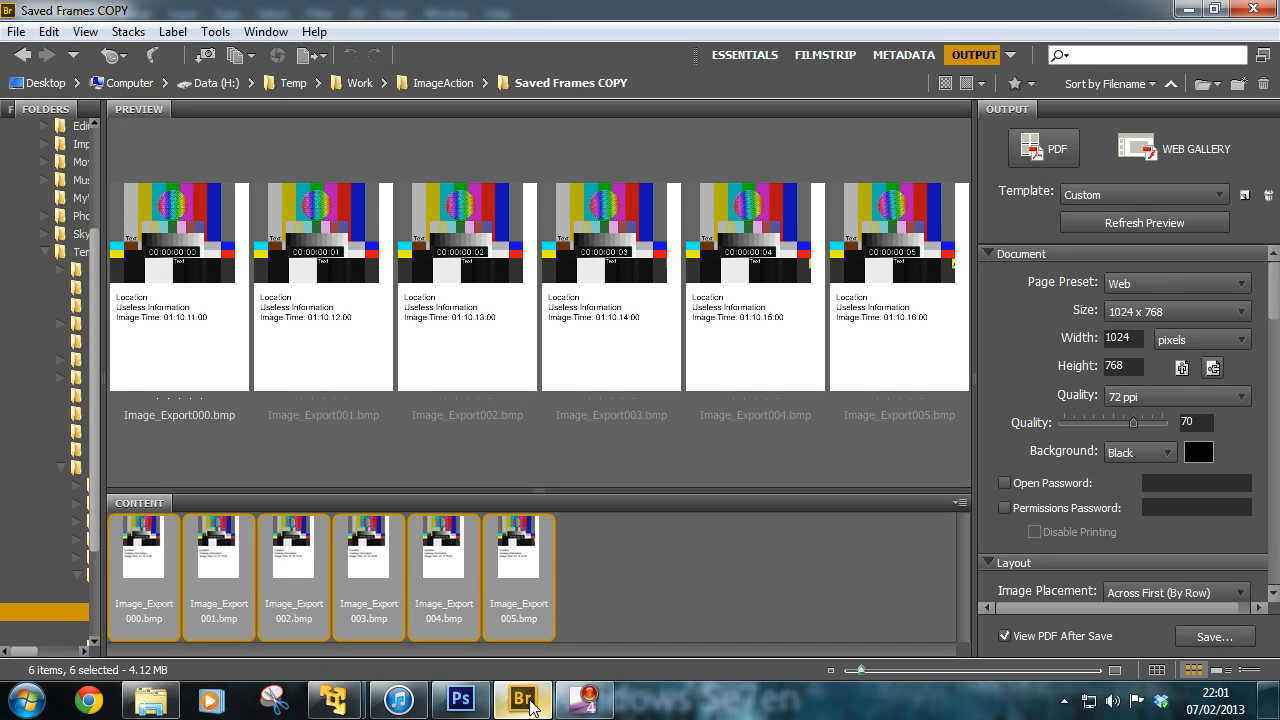
click(635, 561)
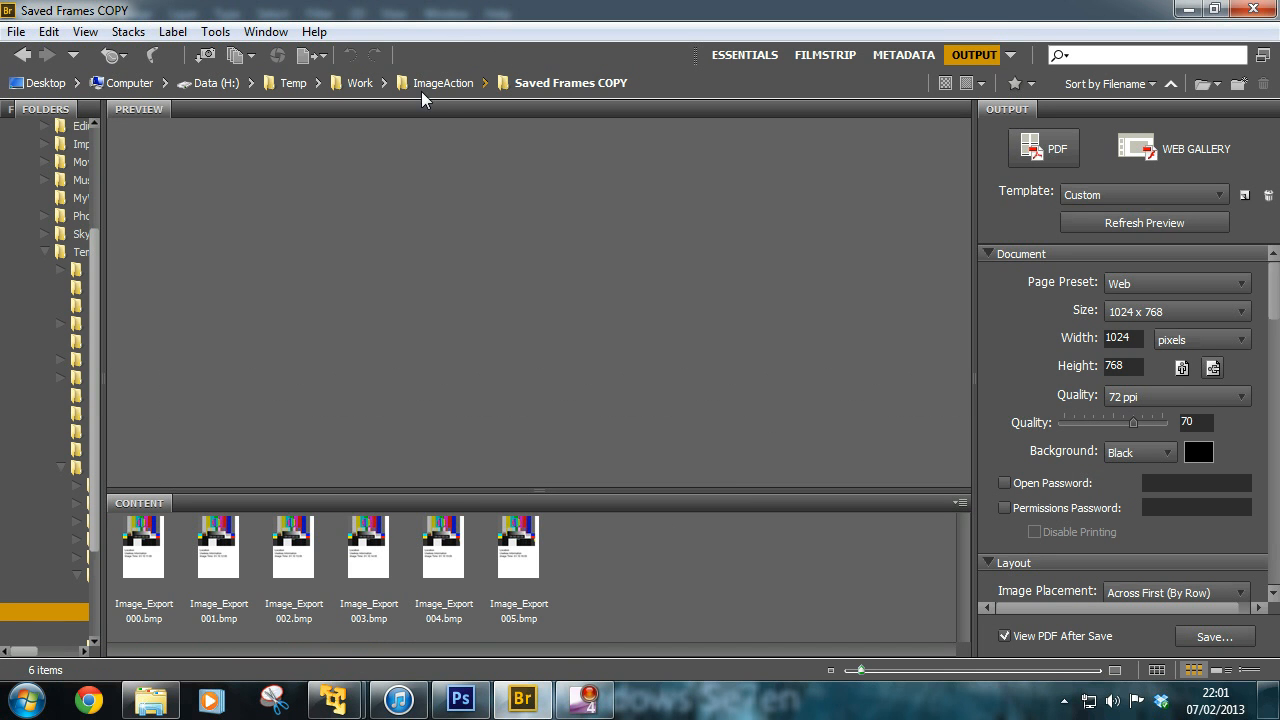
click(433, 84)
double_click(293, 550)
click(158, 548)
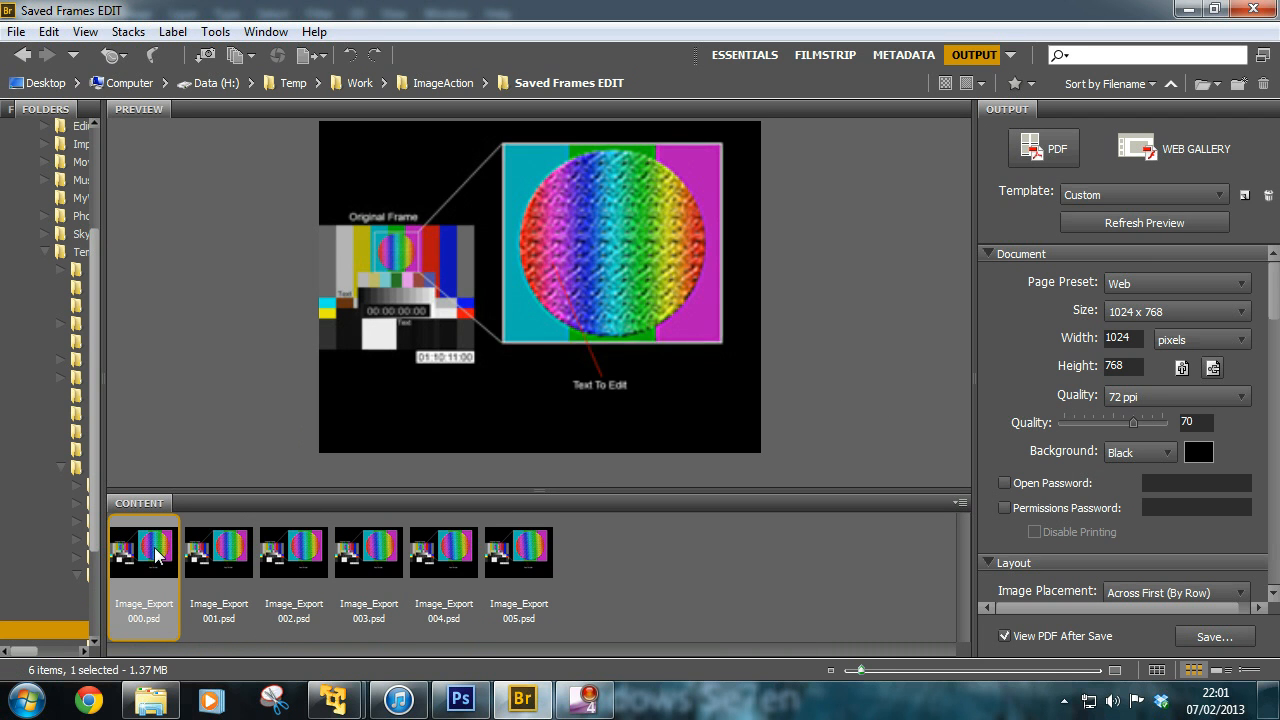
Examine the previews of the processed images from Image_Export000.psd to Image_Export005.psd, comparing the frames back and forth.
click(238, 560)
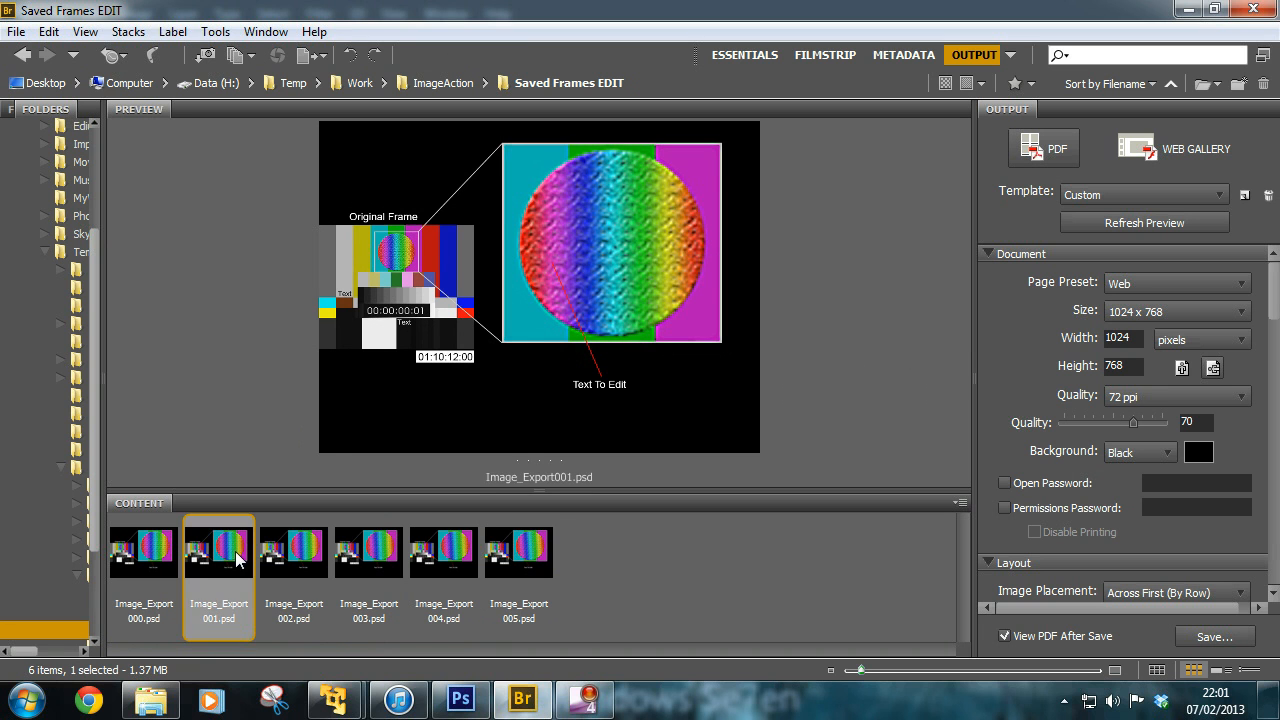
key(Right)
key(Right)
key(Right)
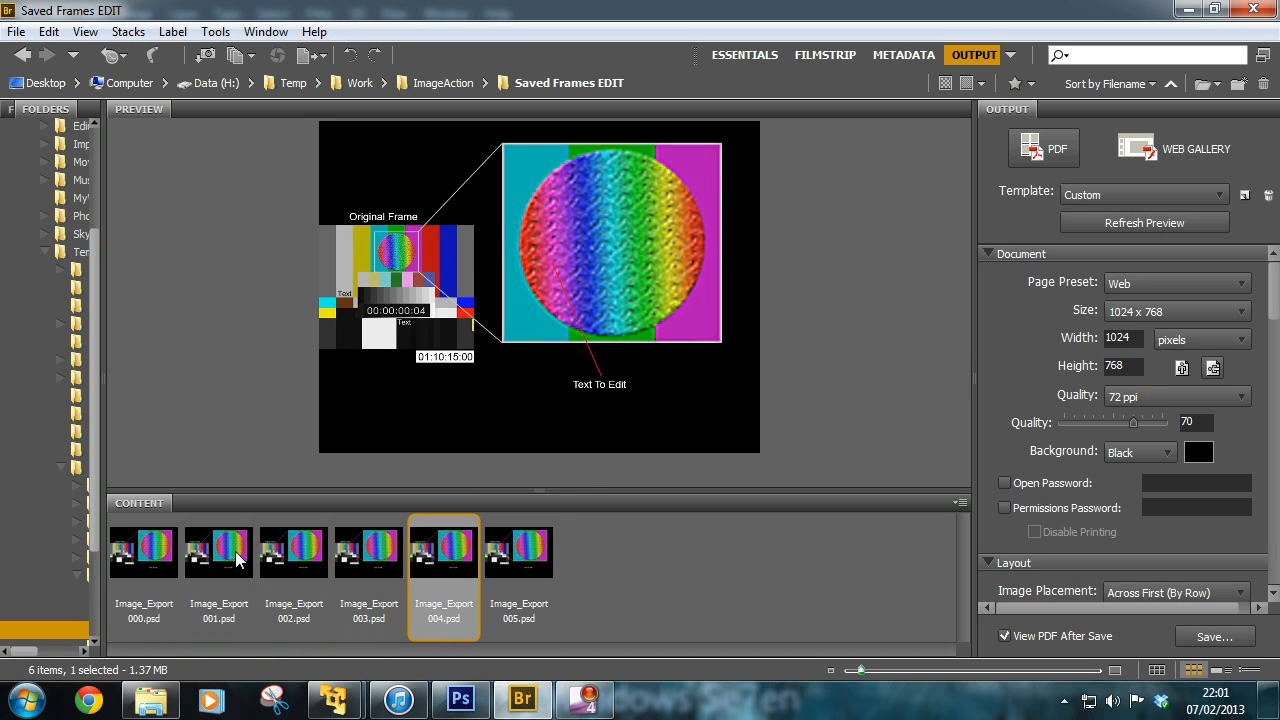
key(Right)
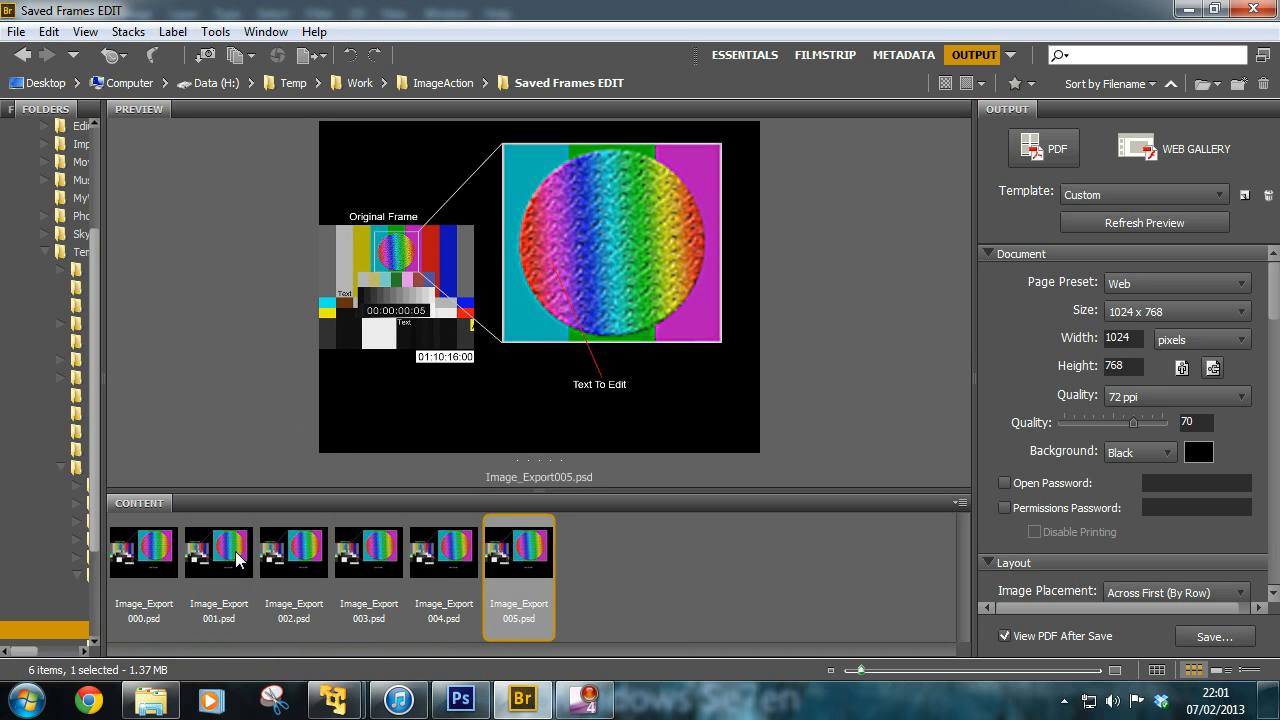
key(Left)
key(Left)
key(Left)
key(Left)
key(Left)
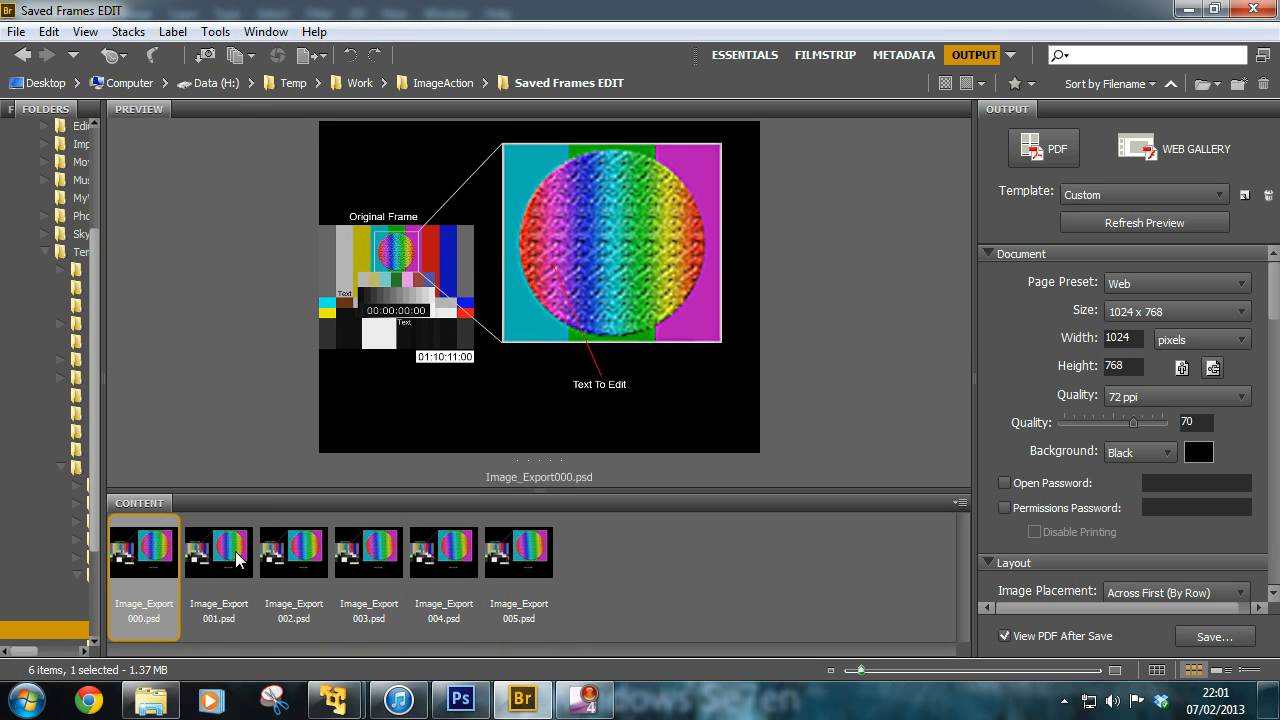
key(Right)
key(Left)
key(Right)
key(Right)
key(Right)
key(Right)
key(Right)
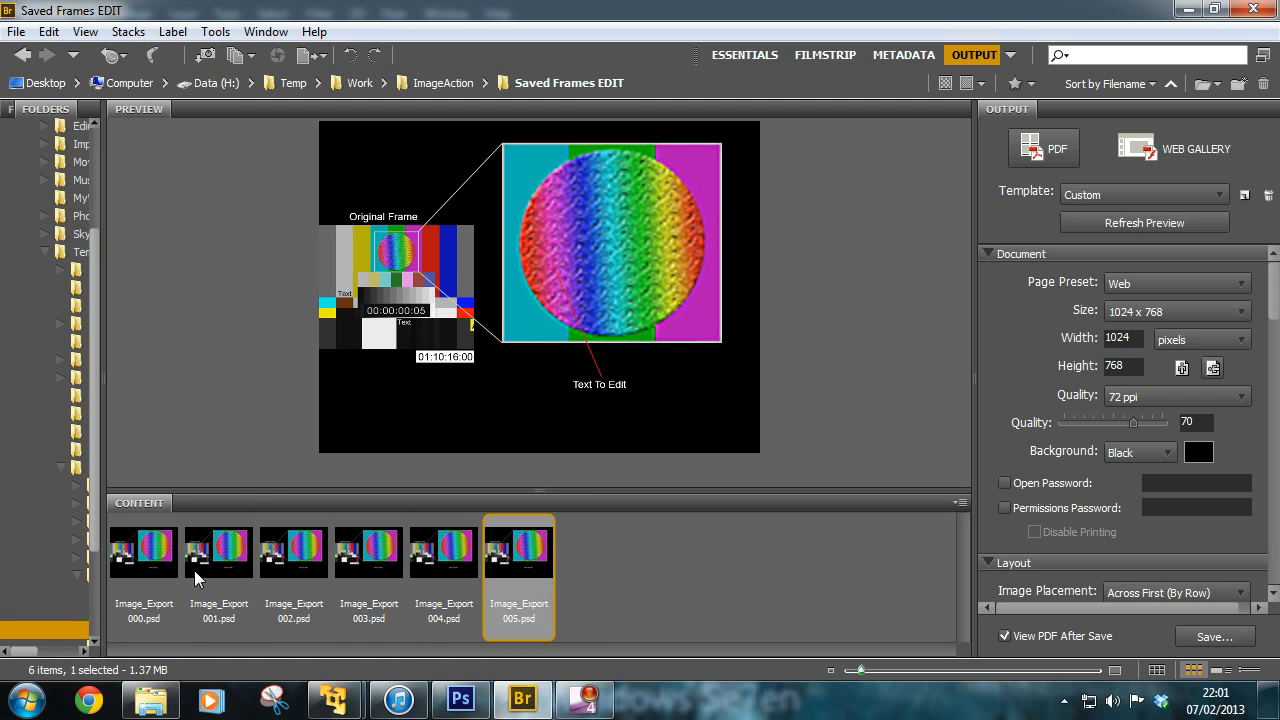
Select all six processed PSD images in the Saved Frames EDIT folder.
shift+click(158, 558)
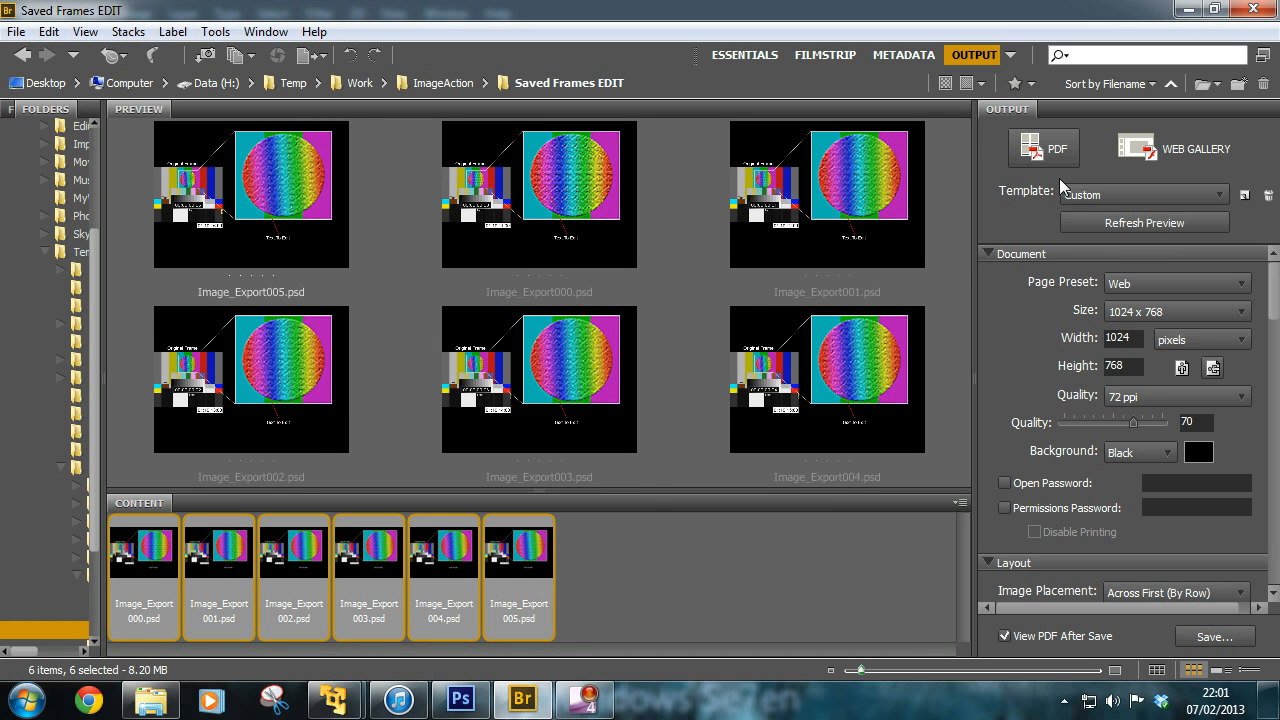